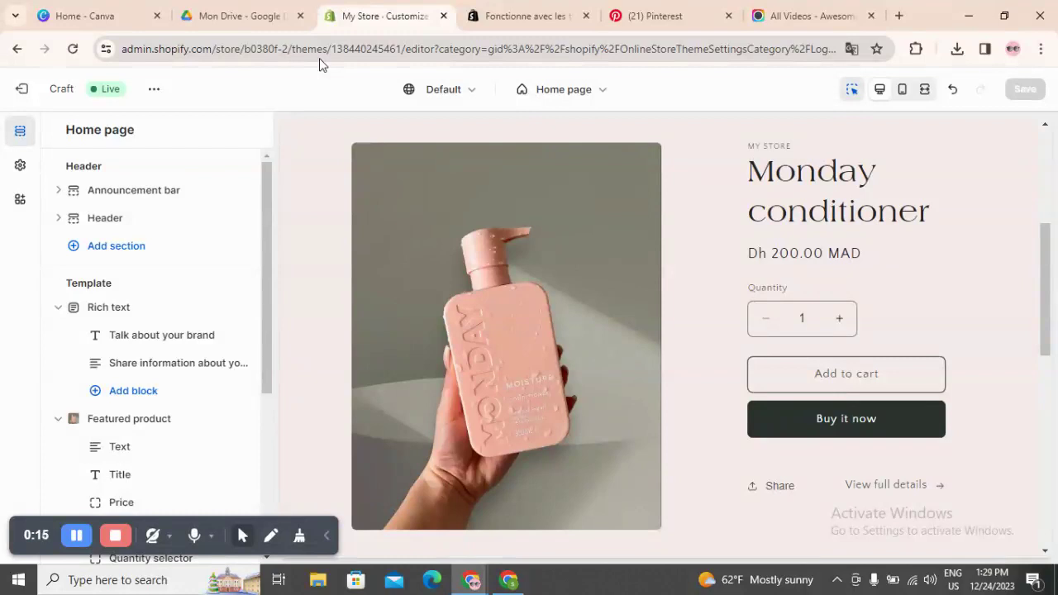
# Step: Leave the theme editor for the store admin and start adding a new product from the product list
pyautogui.click(22, 89)
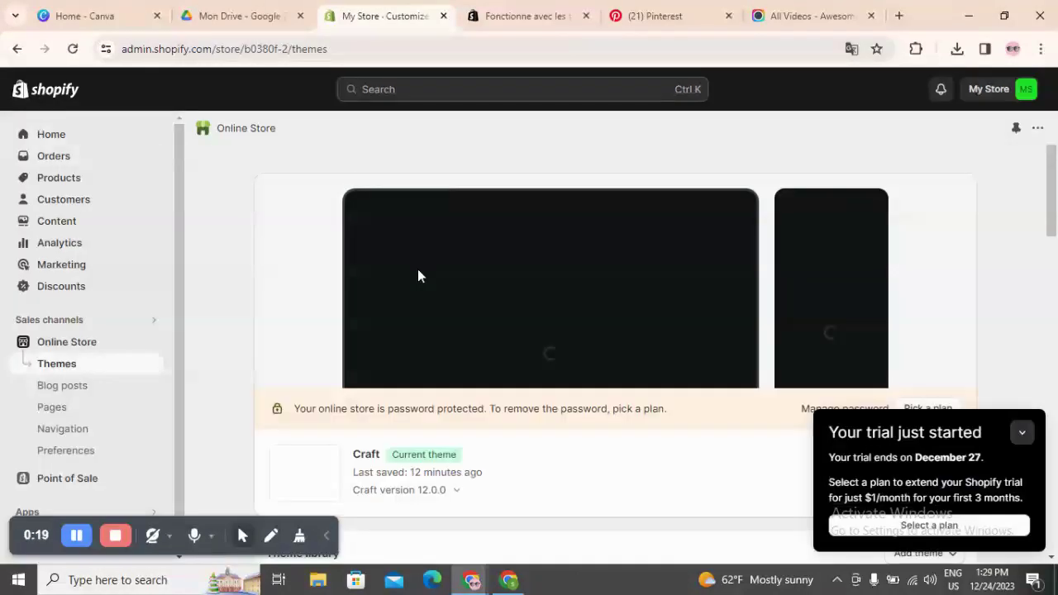
pyautogui.click(57, 143)
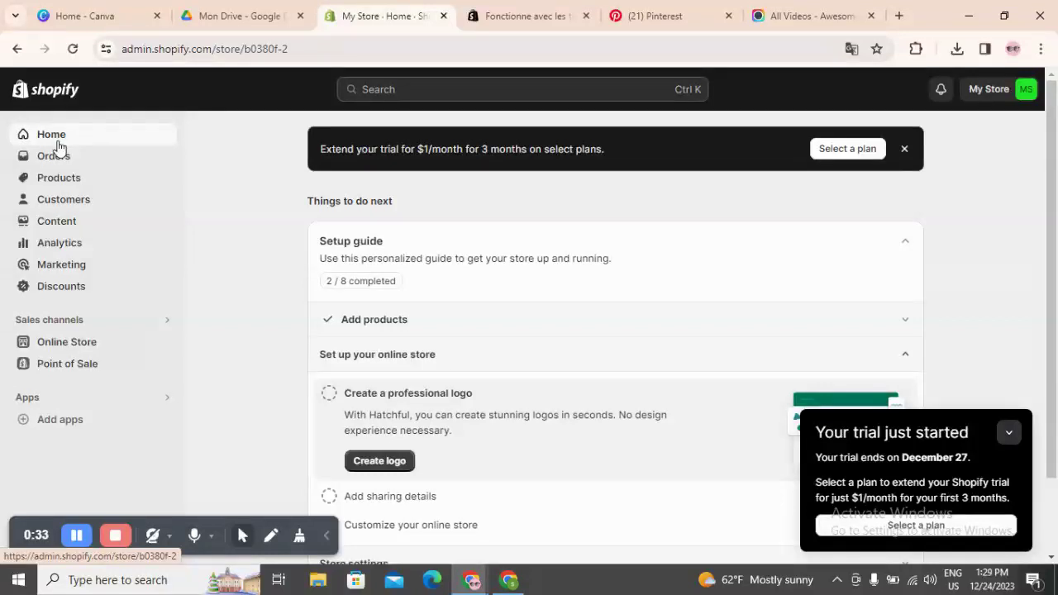
pyautogui.click(1011, 435)
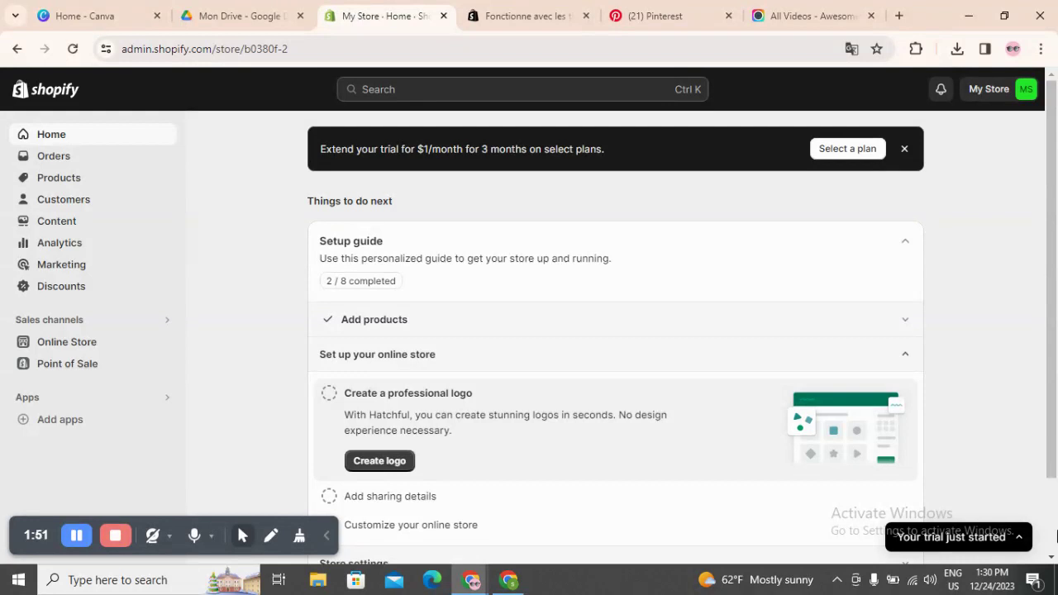
pyautogui.click(75, 183)
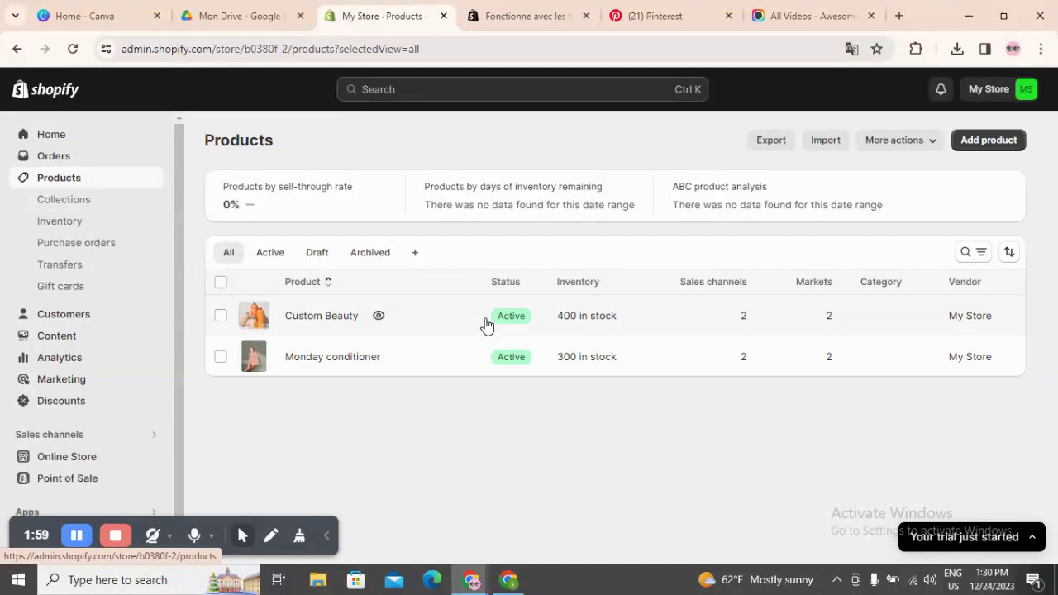
pyautogui.click(996, 146)
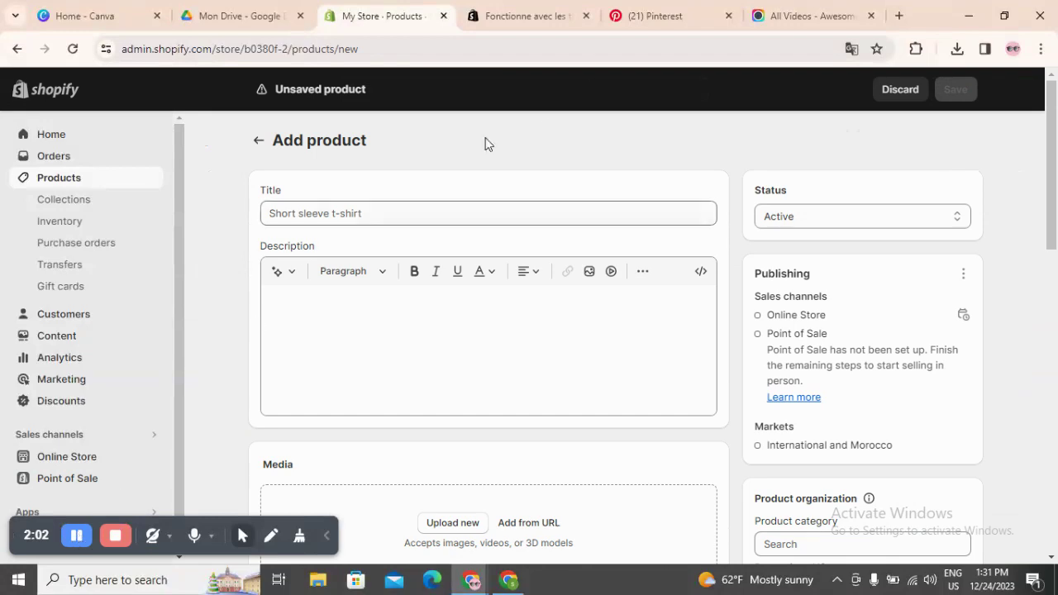
# Step: Switch to Pinterest, browse the related hair care pins to the OUAI haircare pin and download its image
pyautogui.click(668, 16)
pyautogui.scroll(-5, 527, 405)
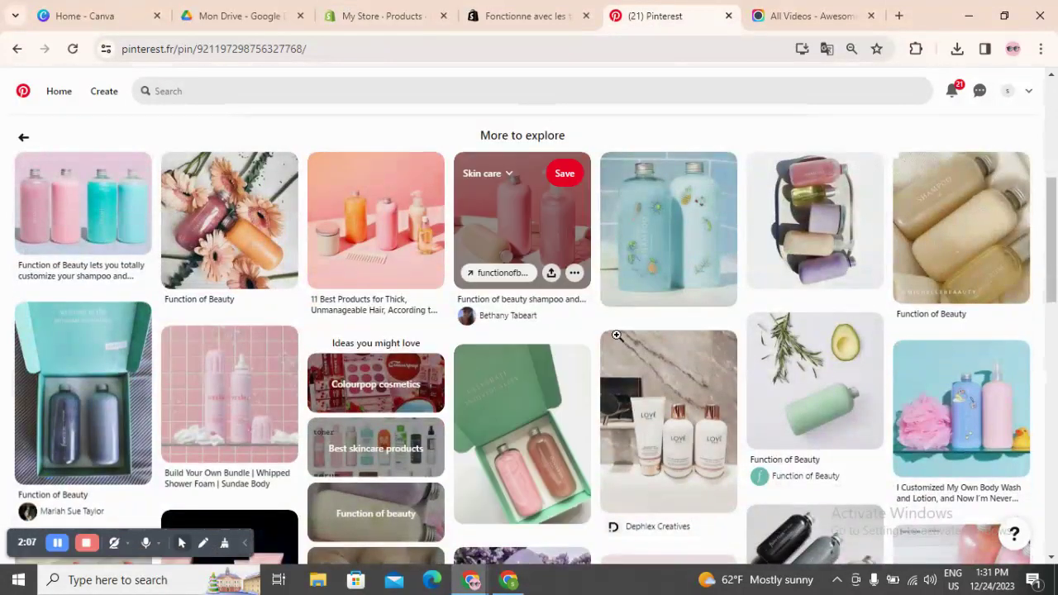
pyautogui.scroll(-2, 640, 446)
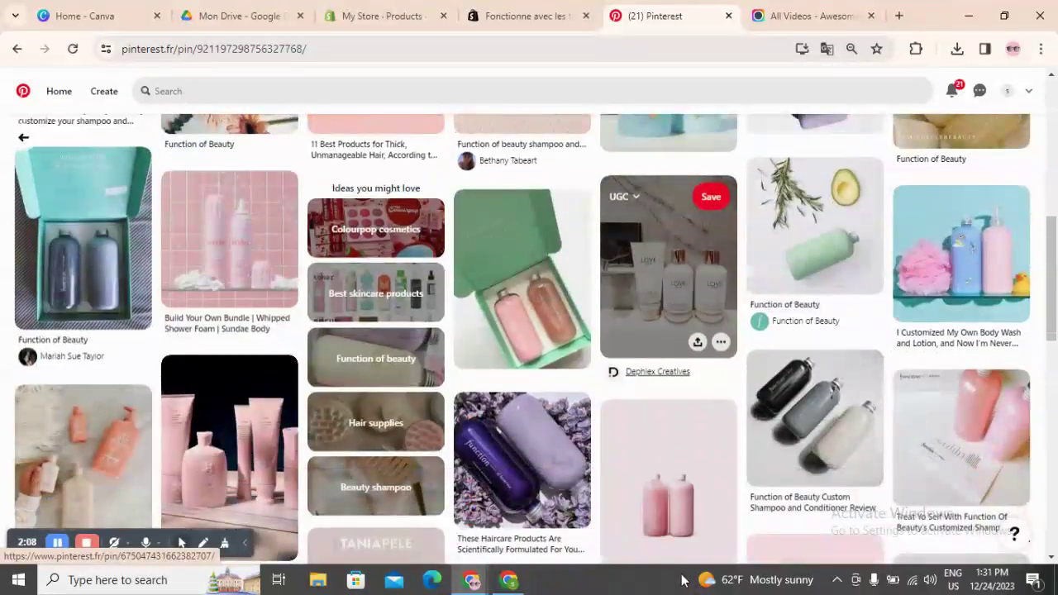
pyautogui.click(676, 289)
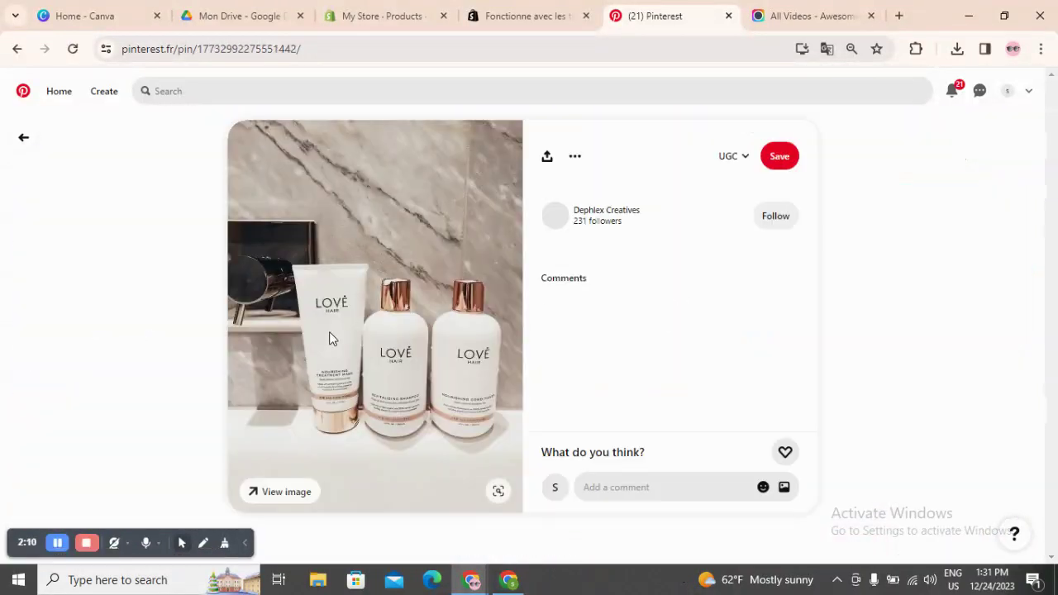
pyautogui.scroll(-4, 339, 333)
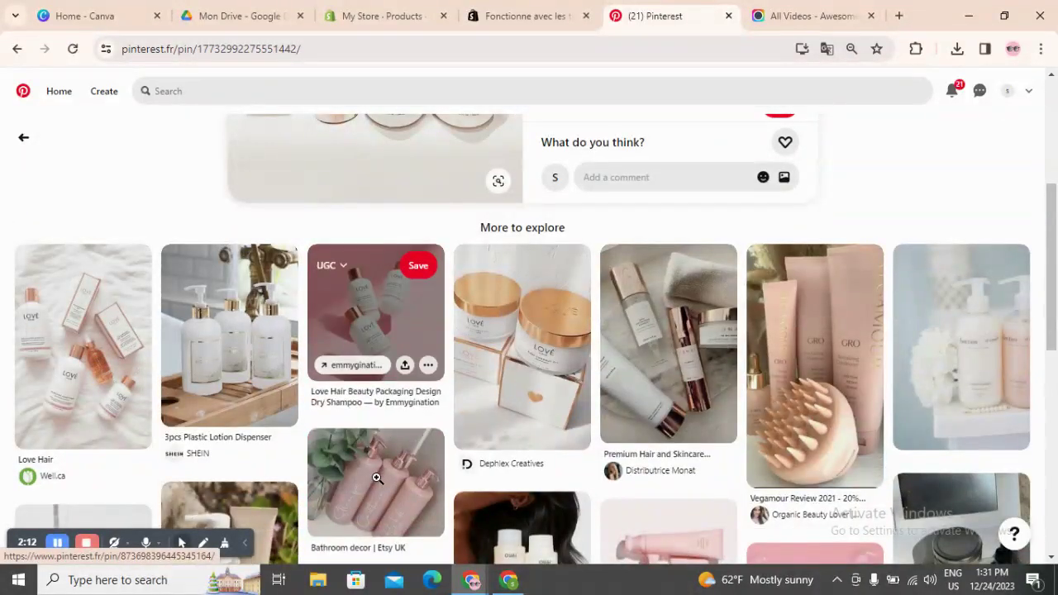
pyautogui.scroll(4, 397, 401)
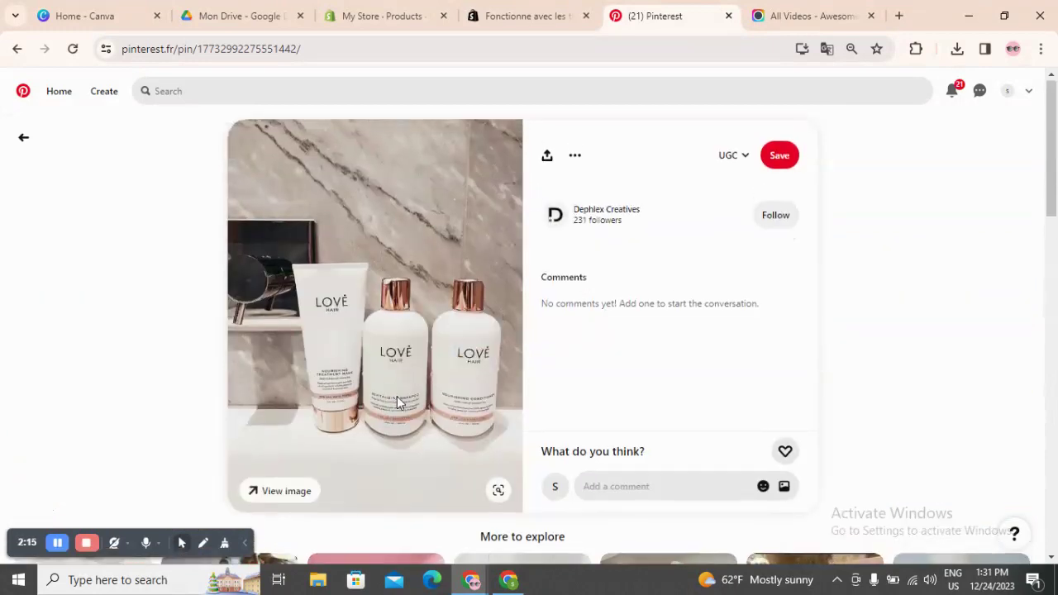
pyautogui.scroll(-3, 396, 401)
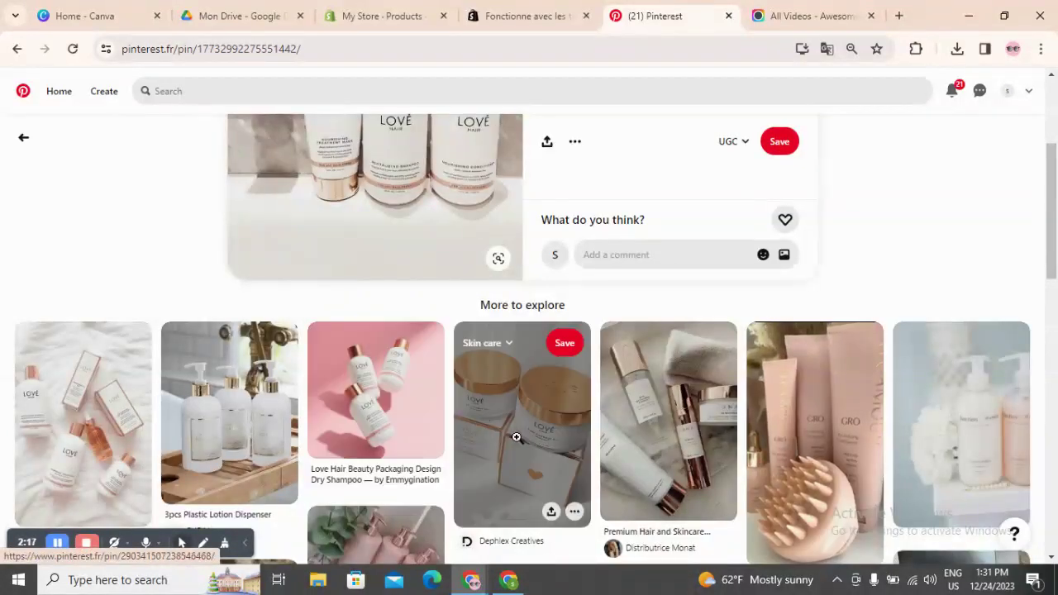
pyautogui.click(555, 434)
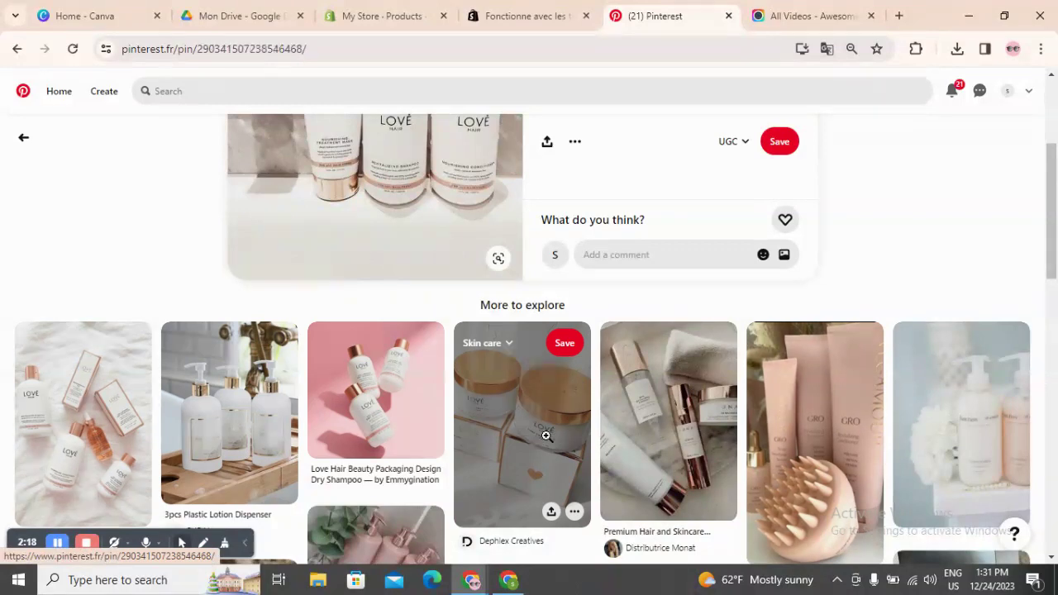
pyautogui.scroll(-5, 445, 403)
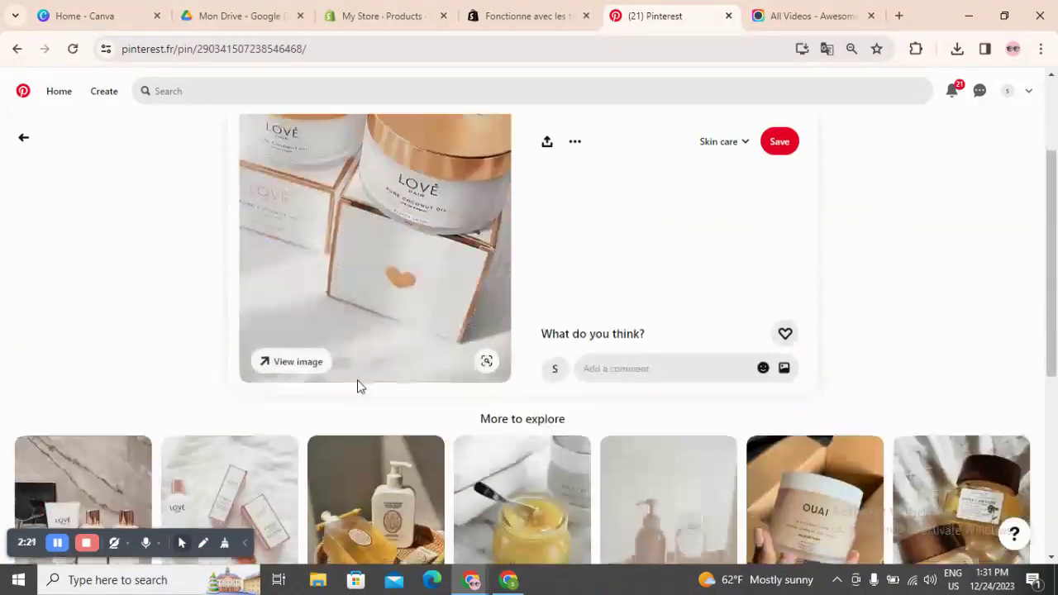
pyautogui.click(66, 504)
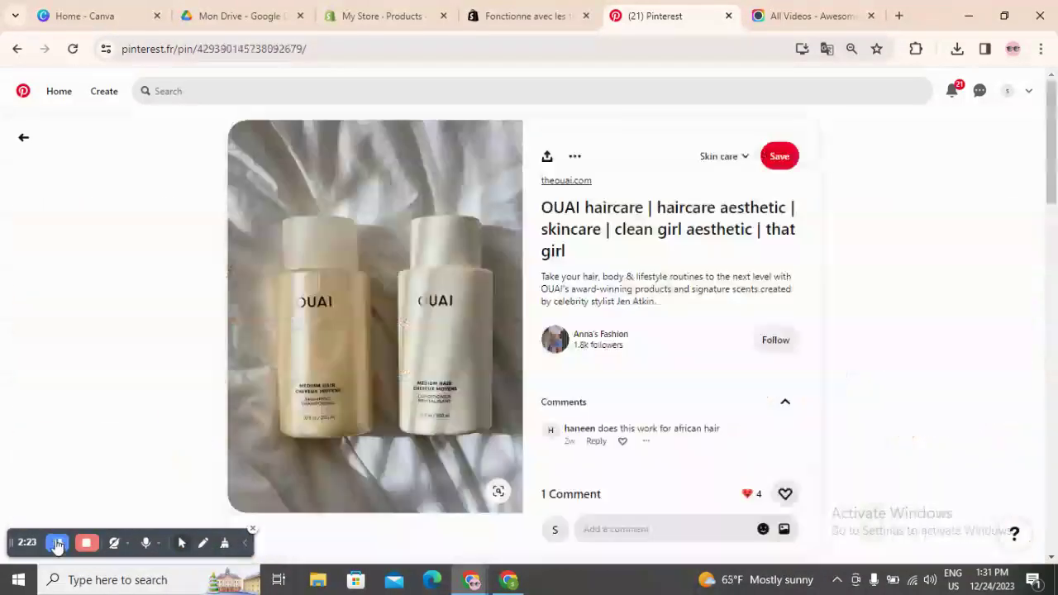
pyautogui.click(574, 156)
pyautogui.click(576, 195)
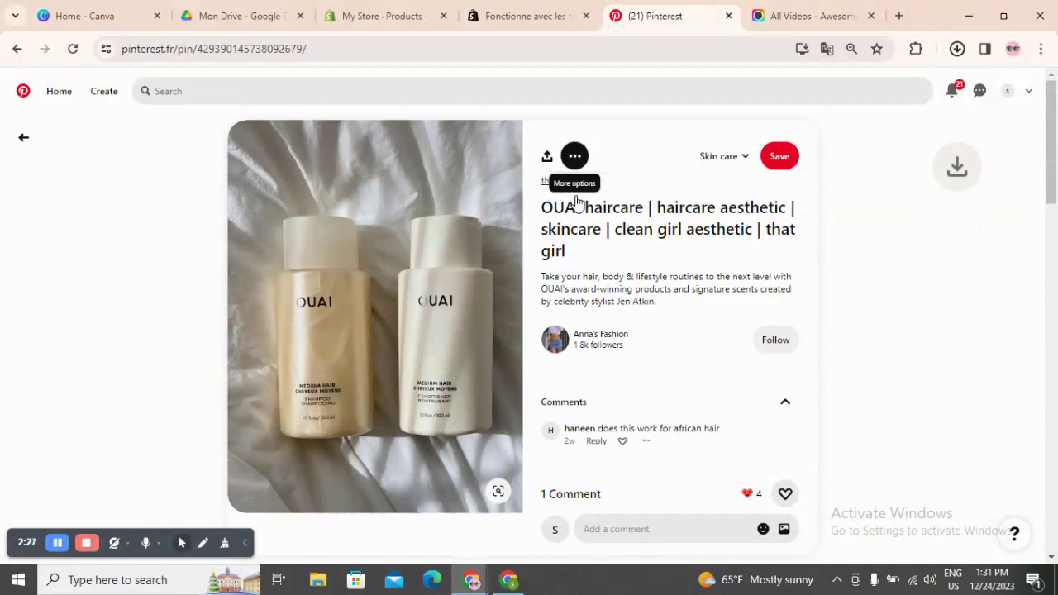
# Step: Copy "OUAI haircare" from the pin's title and paste it as the new product's title in Shopify
pyautogui.moveTo(533, 215); pyautogui.dragTo(649, 207)
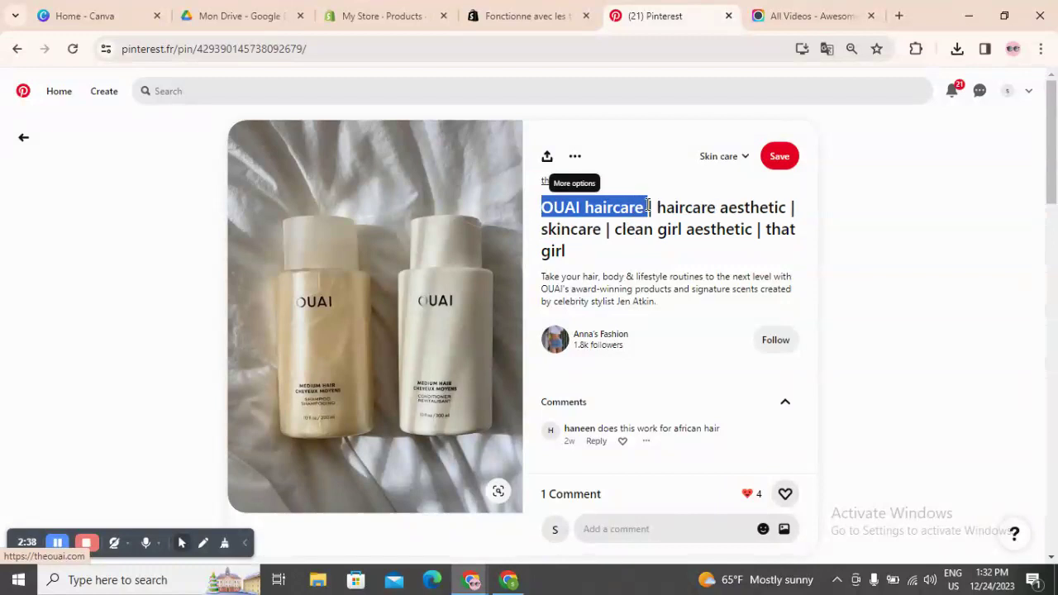
pyautogui.moveTo(648, 207)
pyautogui.mouseDown()
pyautogui.moveTo(567, 208)
pyautogui.moveTo(642, 210)
pyautogui.mouseUp()
pyautogui.hotkey('ctrl', 'c')
pyautogui.rightClick(625, 214)
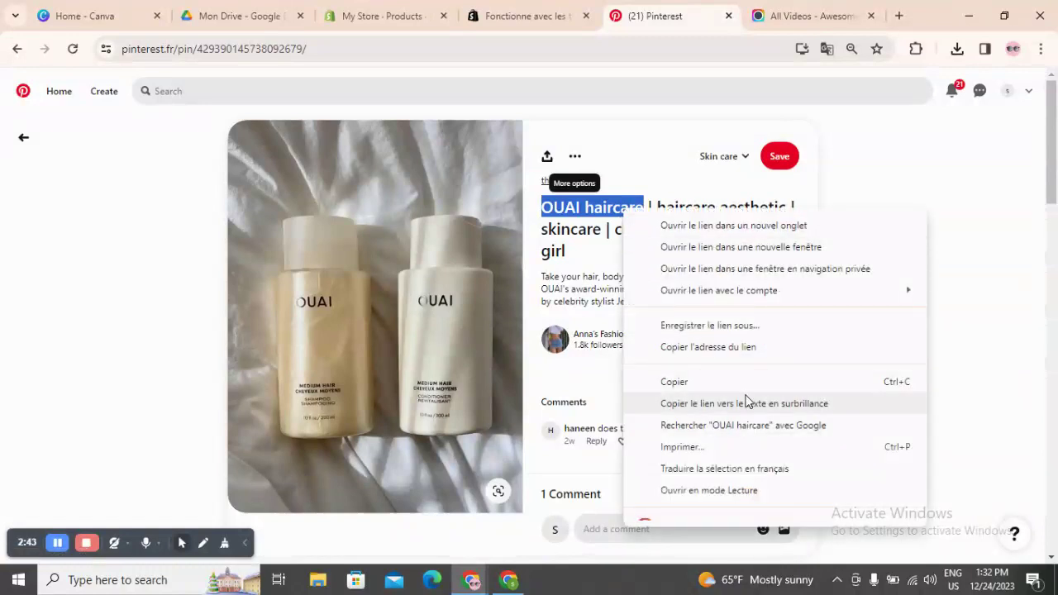
pyautogui.click(674, 381)
pyautogui.click(382, 16)
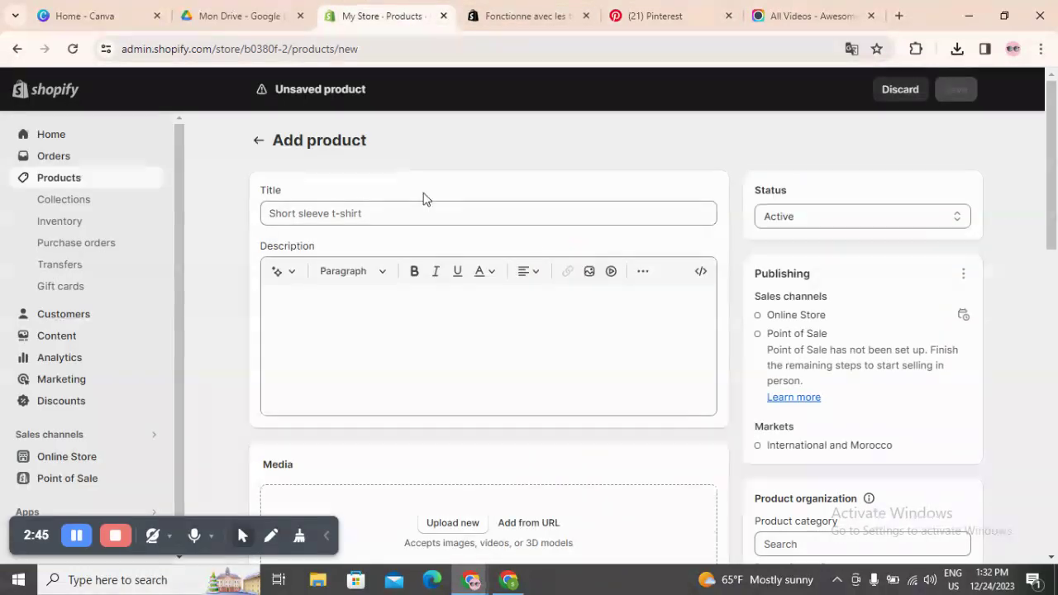
pyautogui.click(418, 214)
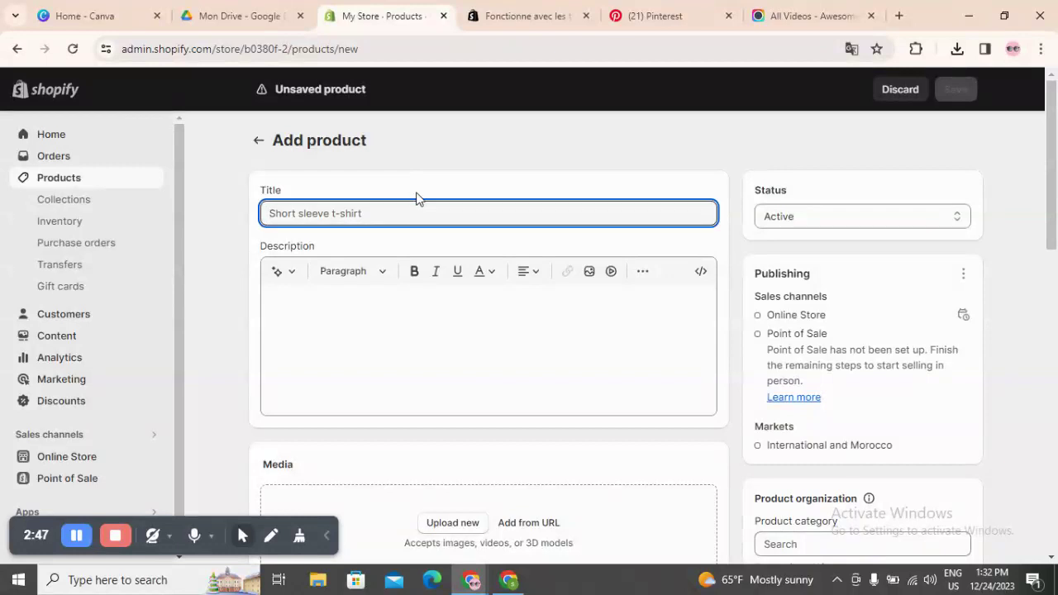
pyautogui.rightClick(437, 214)
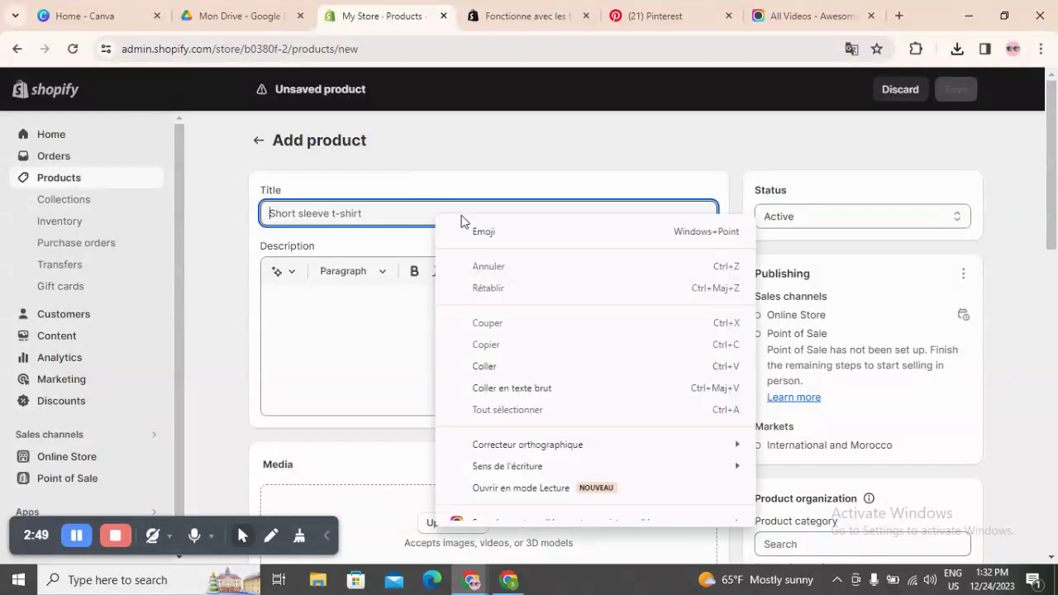
pyautogui.click(486, 366)
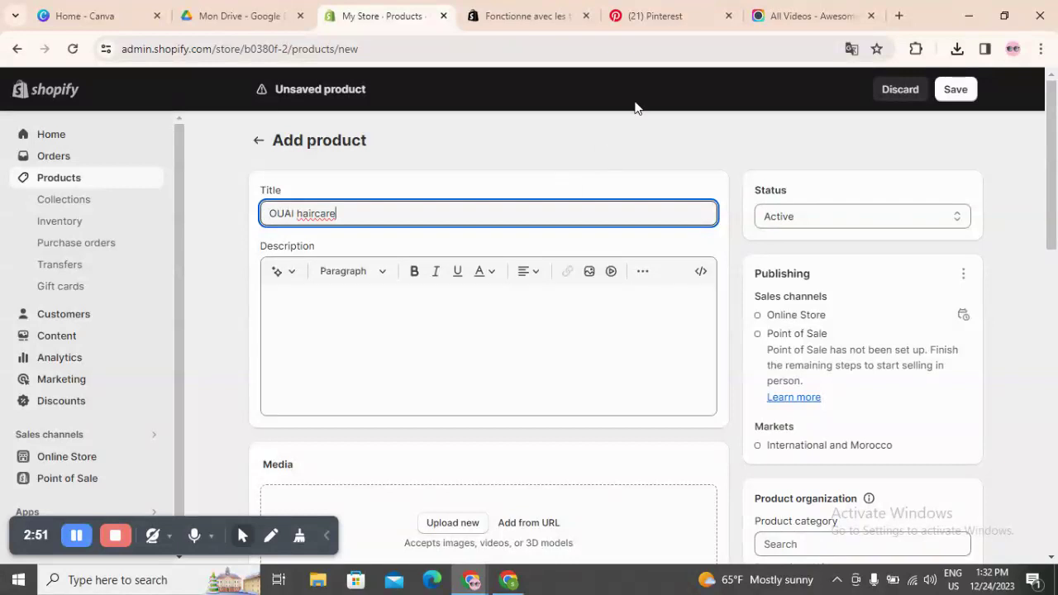
# Step: Copy the full description text from the Pinterest pin and paste it into the new product's description in Shopify
pyautogui.click(666, 14)
pyautogui.moveTo(543, 277); pyautogui.dragTo(662, 312)
pyautogui.hotkey('ctrl', 'c')
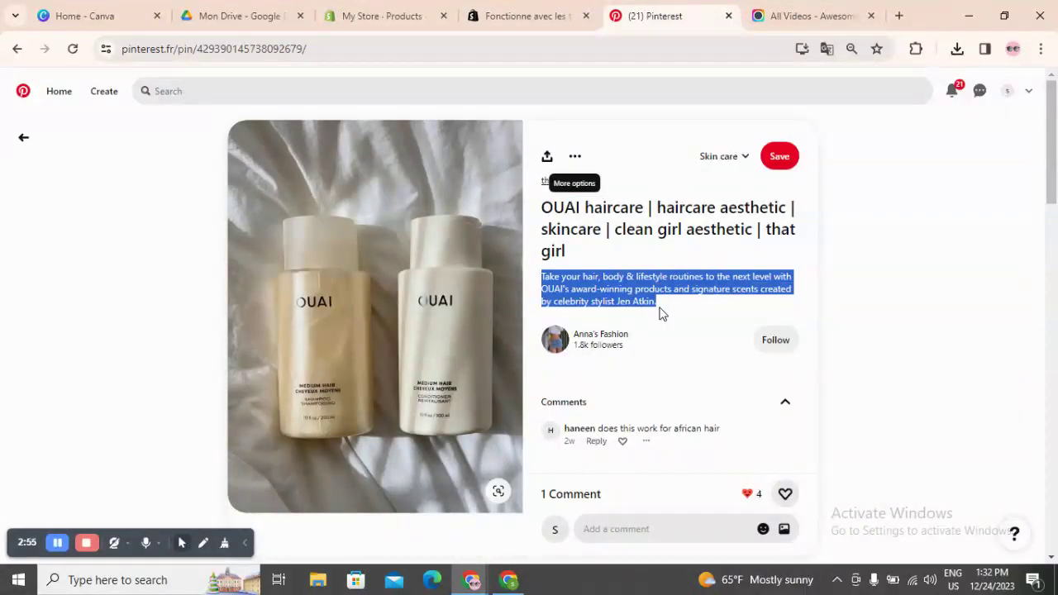
pyautogui.rightClick(610, 302)
pyautogui.click(652, 313)
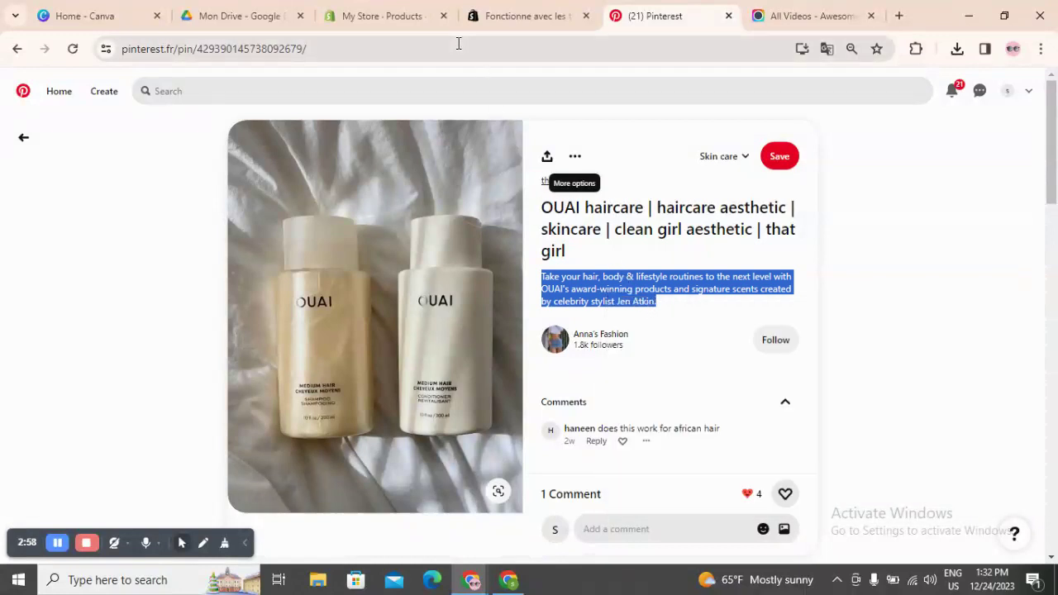
pyautogui.click(400, 7)
pyautogui.click(402, 301)
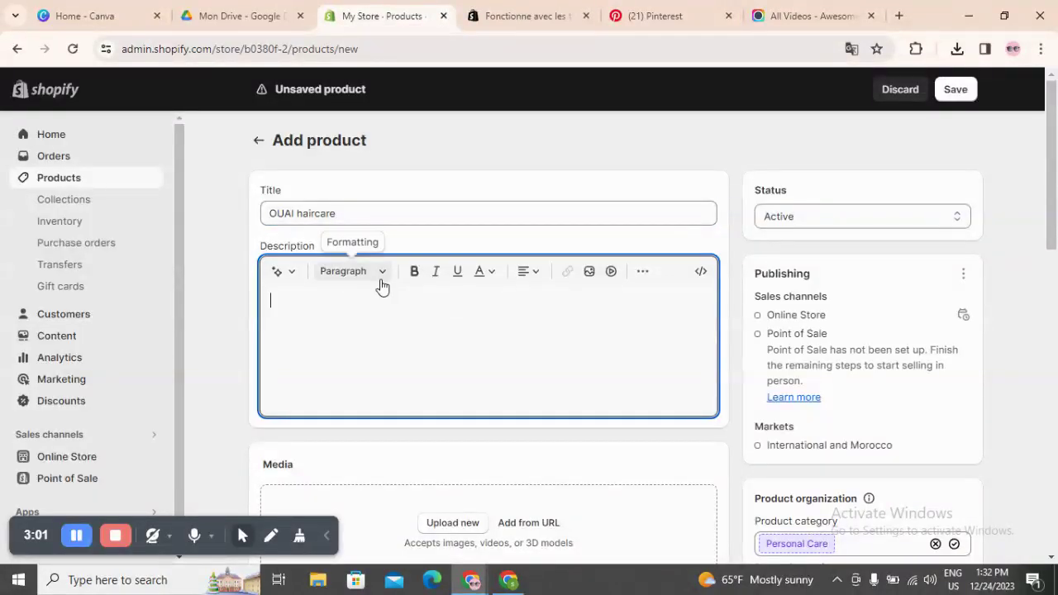
pyautogui.rightClick(397, 315)
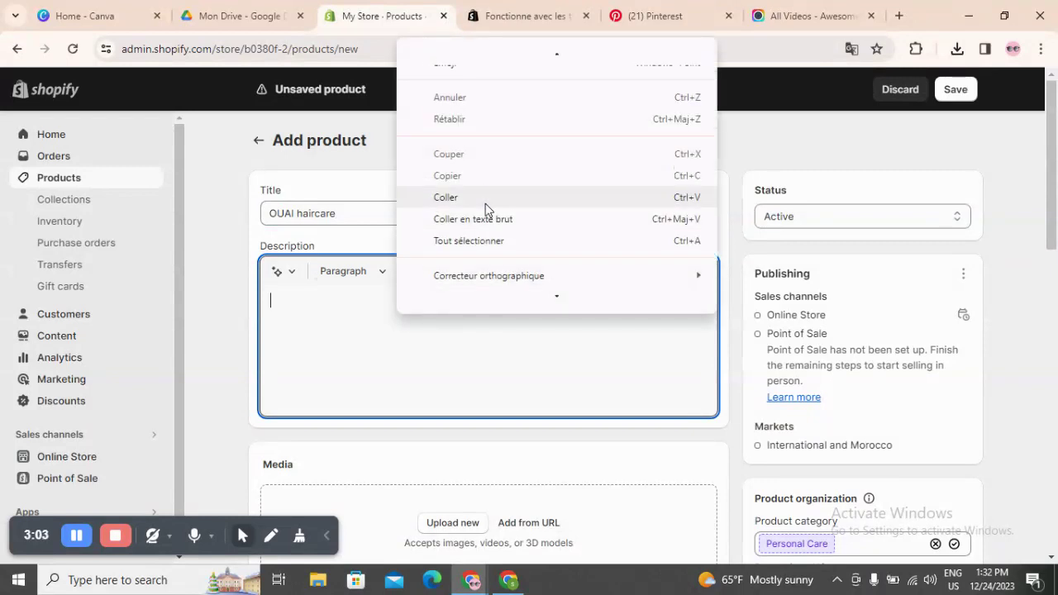
pyautogui.click(488, 198)
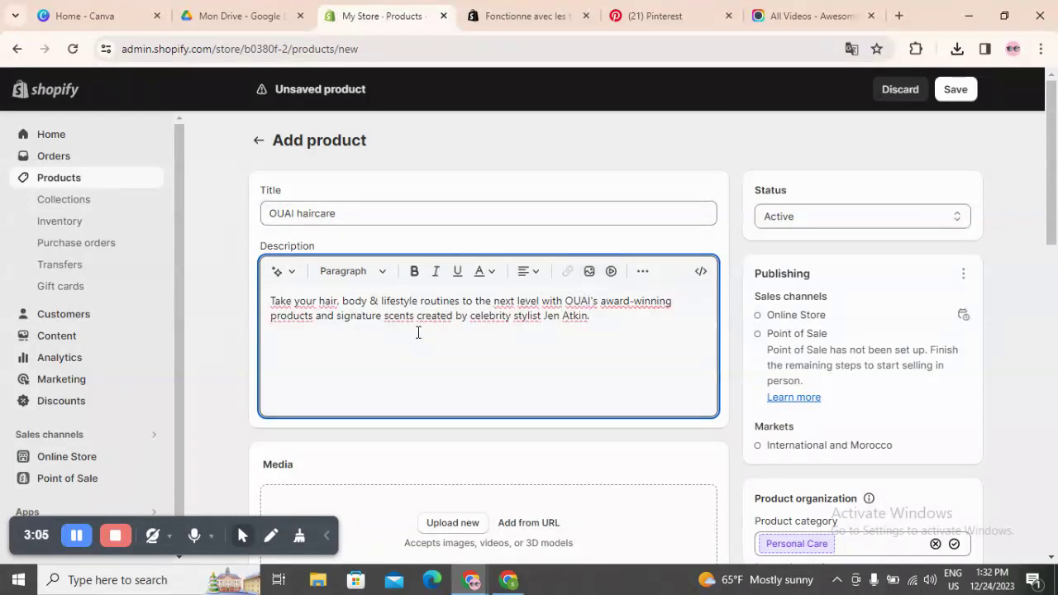
pyautogui.scroll(-1, 529, 307)
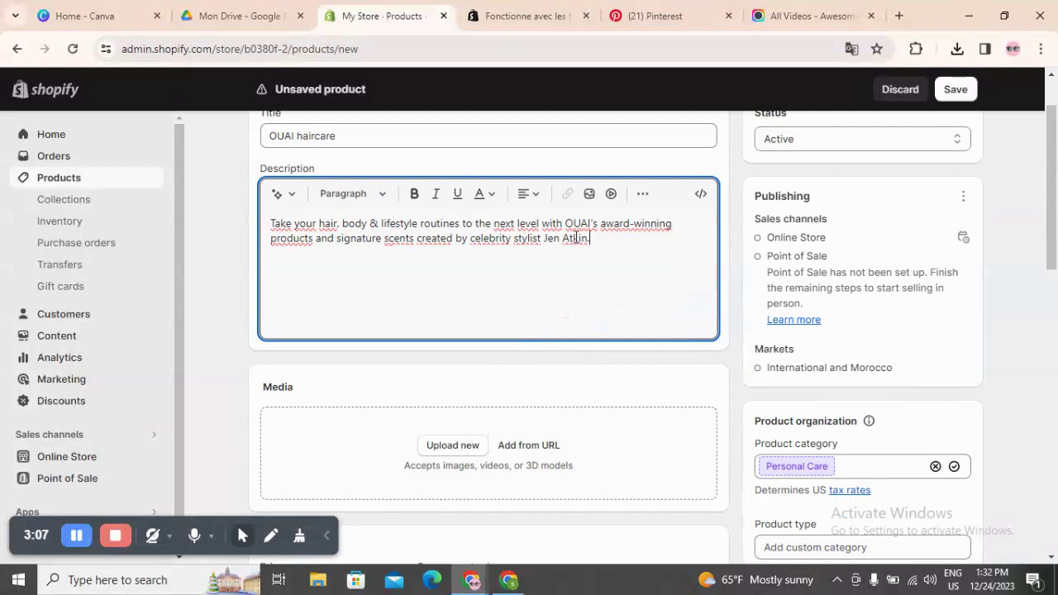
pyautogui.scroll(1, 534, 274)
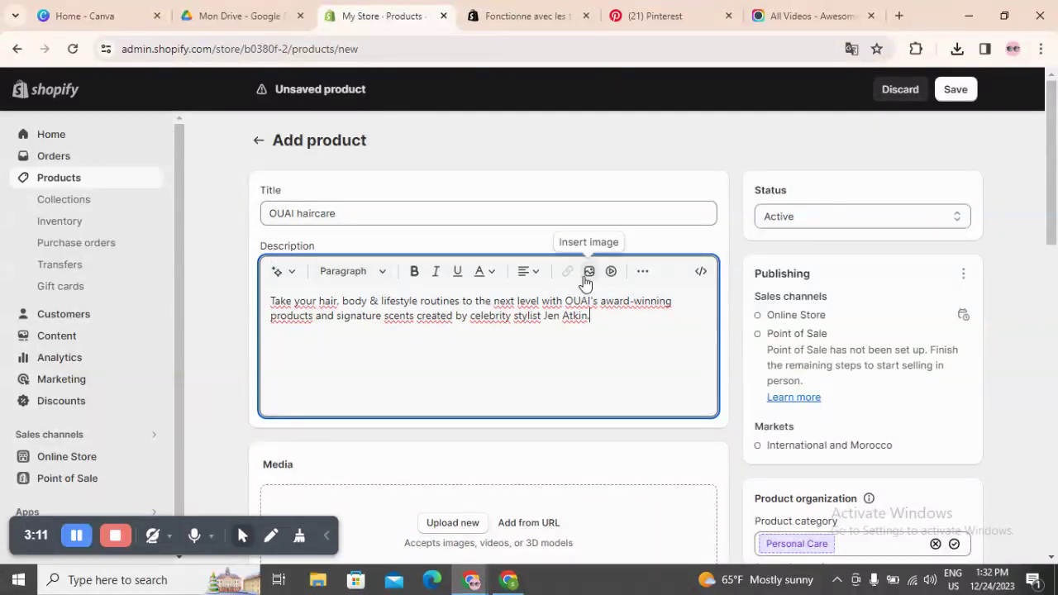
pyautogui.click(76, 536)
# Step: Upload the OUAI haircare JPG image from the Downloads folder to the product's media
pyautogui.scroll(-1, 496, 397)
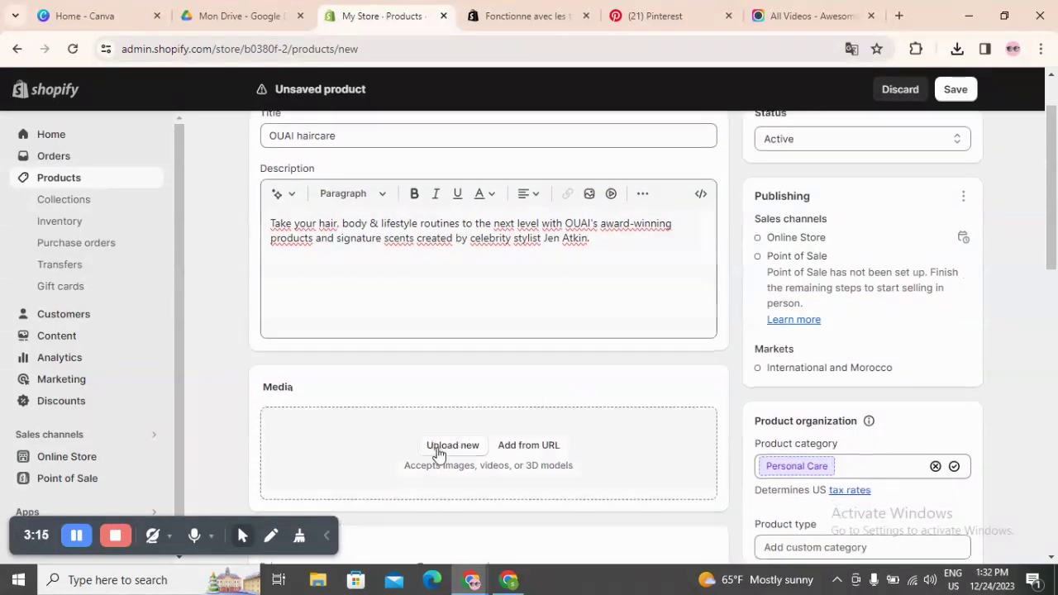
pyautogui.click(444, 452)
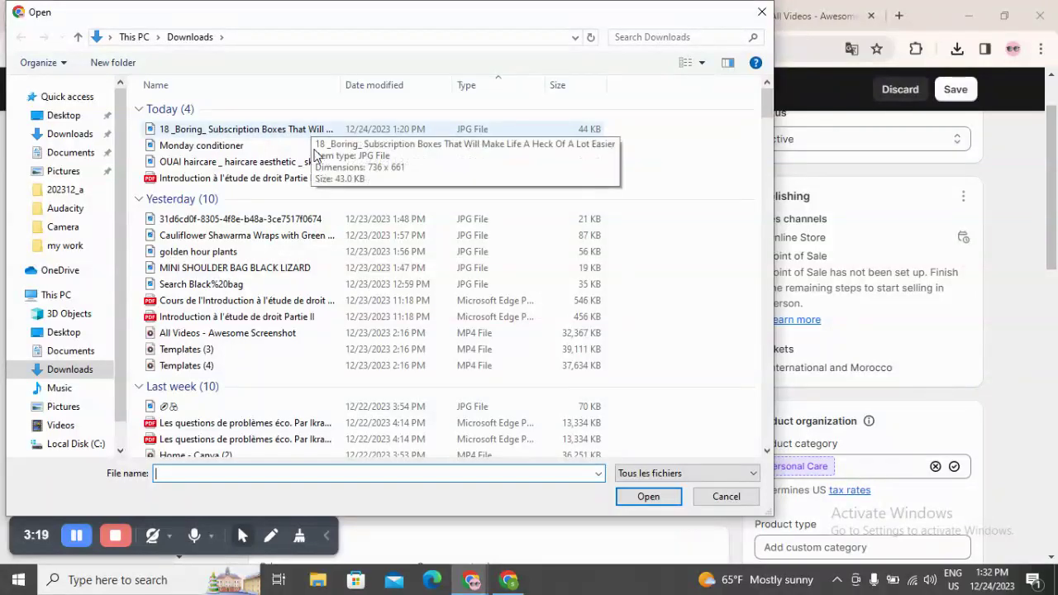
pyautogui.doubleClick(403, 164)
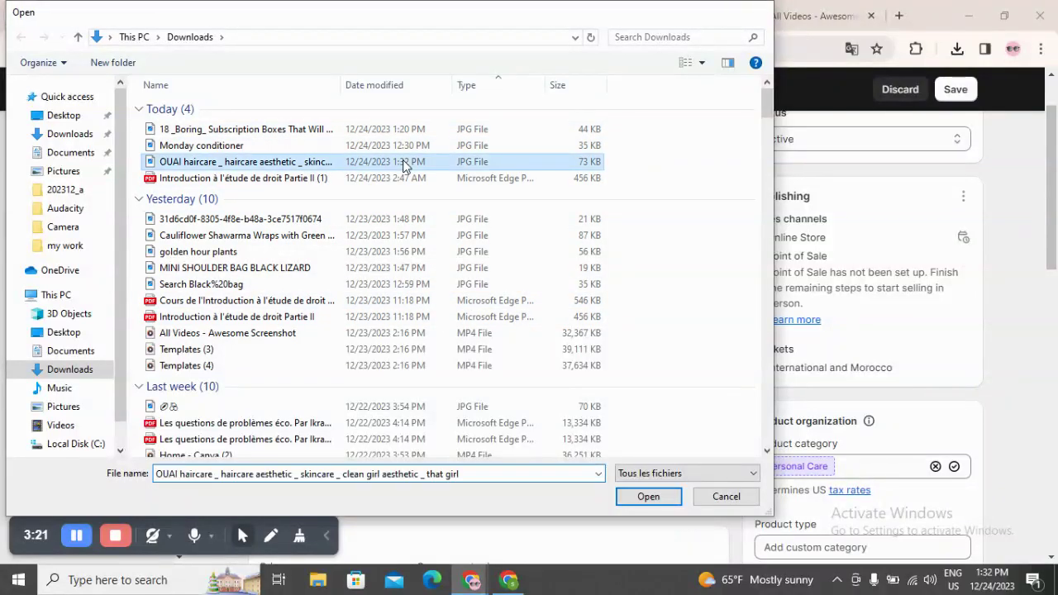
# Step: Set the product's price to 300 MAD
pyautogui.scroll(-2, 530, 391)
pyautogui.scroll(-1, 530, 391)
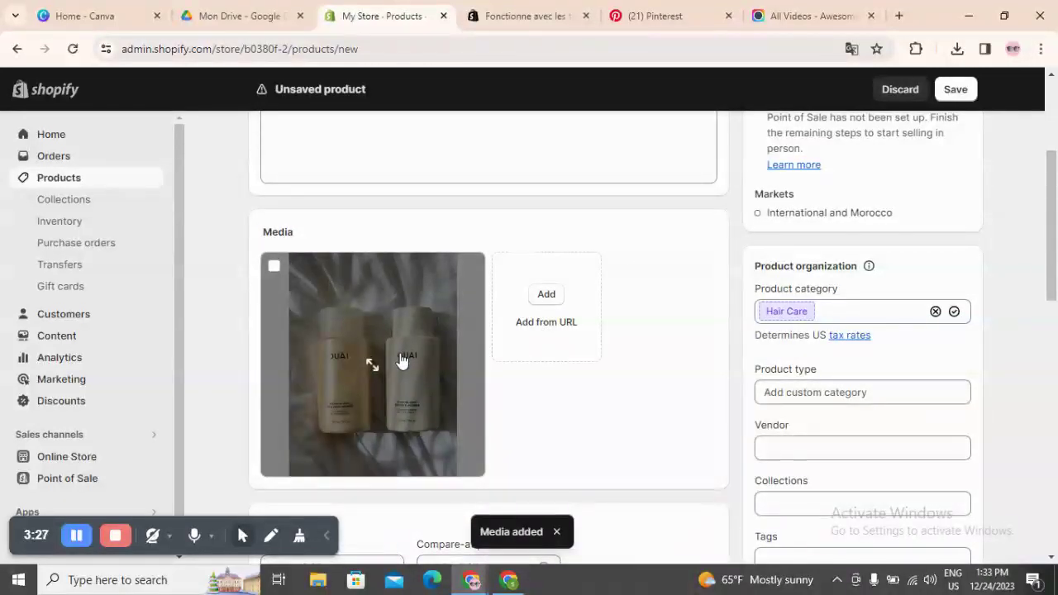
pyautogui.scroll(-3, 629, 437)
pyautogui.click(322, 418)
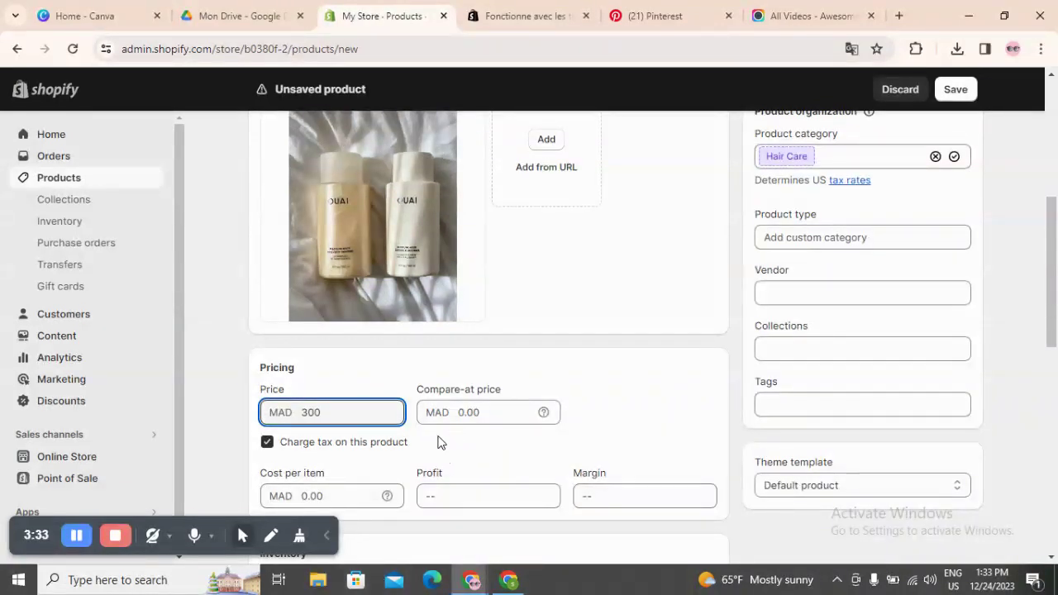
# Step: Set the product's inventory quantity at the shop location to 1000
pyautogui.scroll(-2, 441, 427)
pyautogui.scroll(-1, 470, 364)
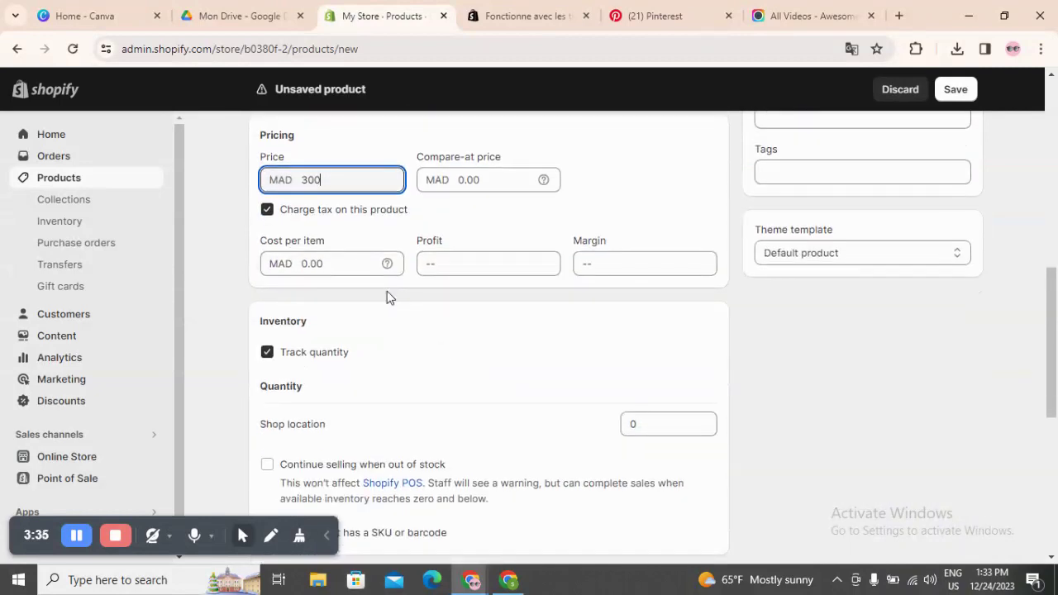
pyautogui.scroll(-1, 521, 352)
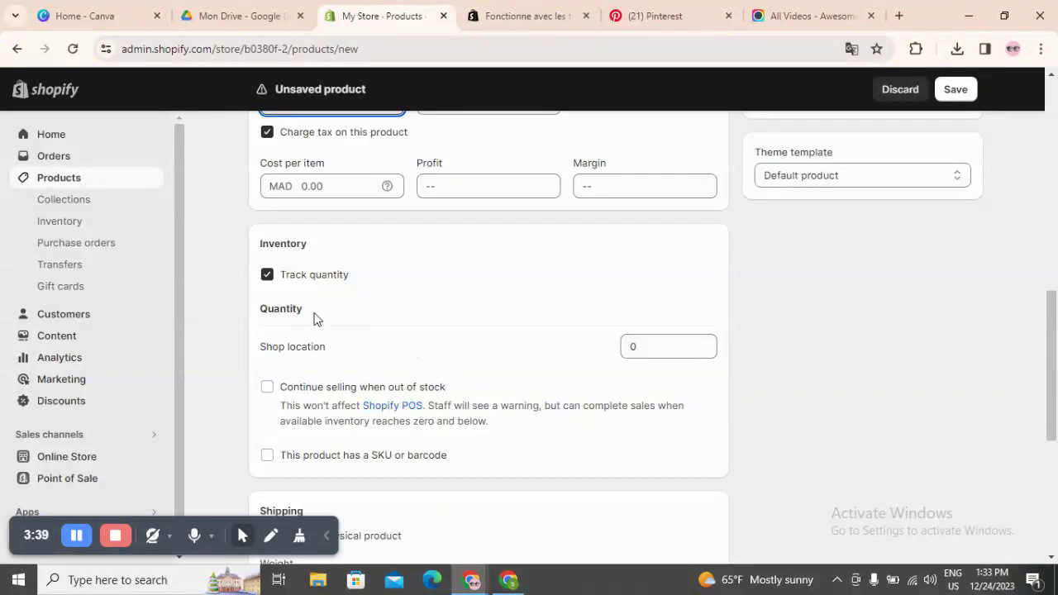
pyautogui.doubleClick(675, 351)
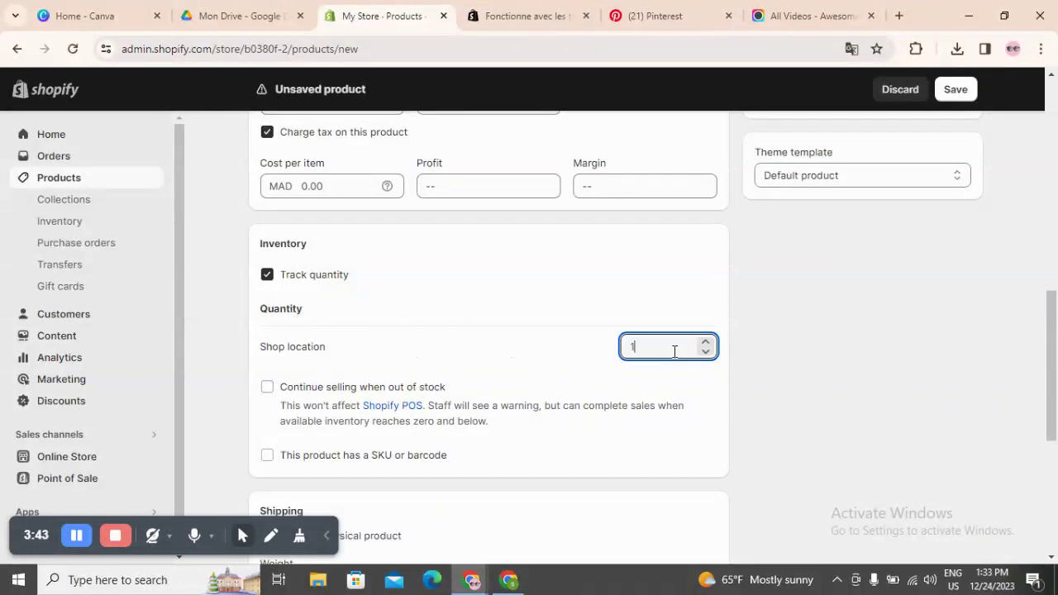
pyautogui.write('1000')
pyautogui.scroll(-3, 404, 359)
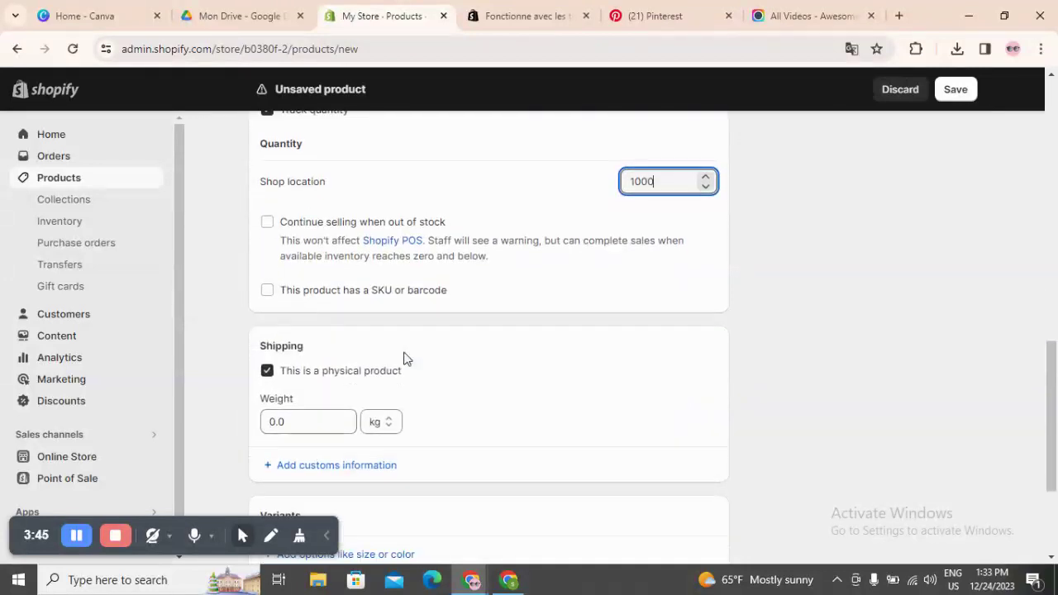
pyautogui.scroll(-2, 378, 430)
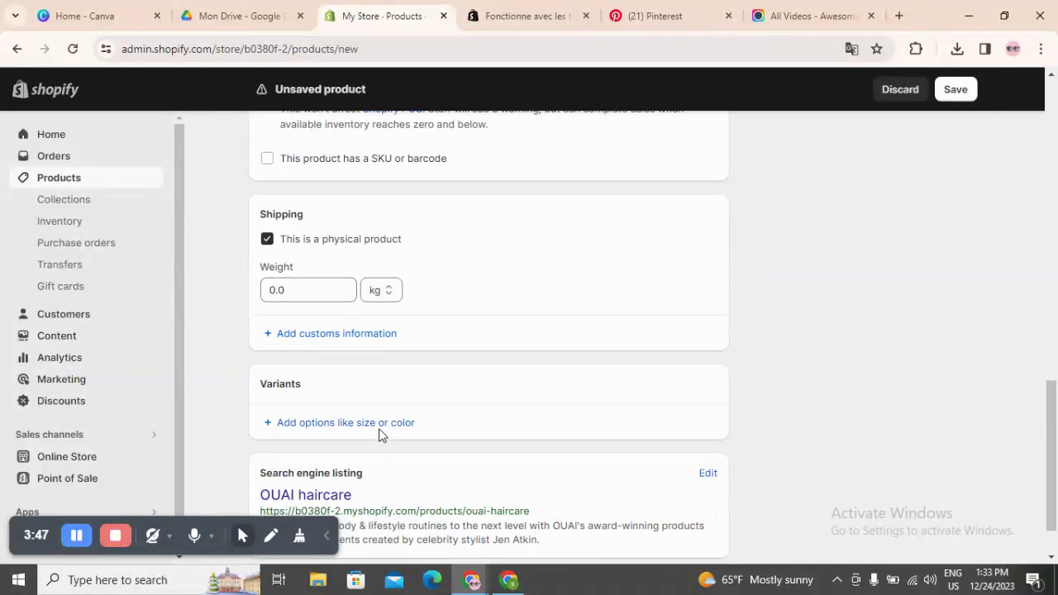
pyautogui.click(340, 361)
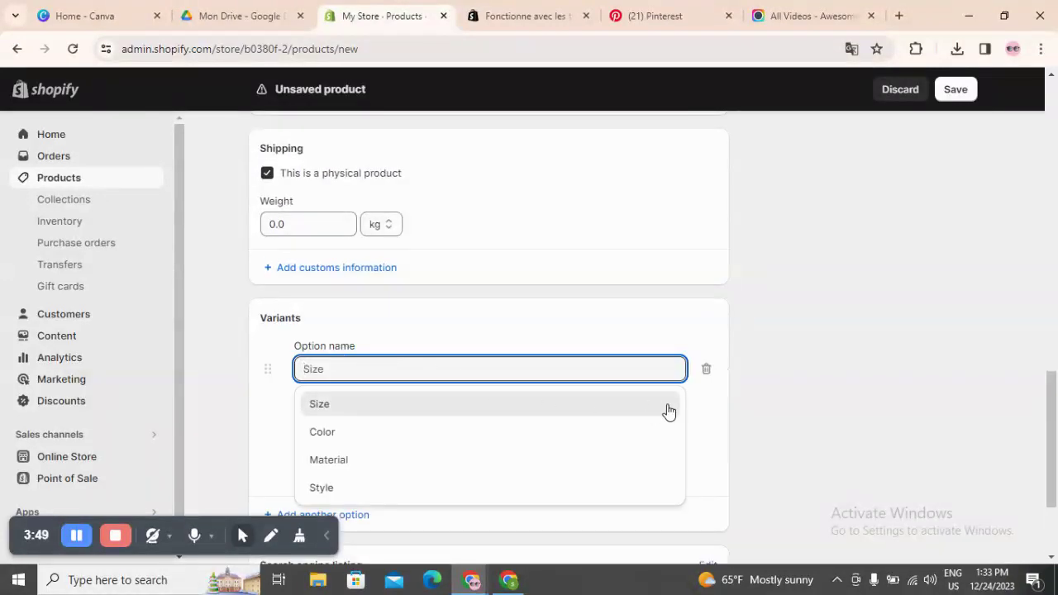
pyautogui.click(706, 369)
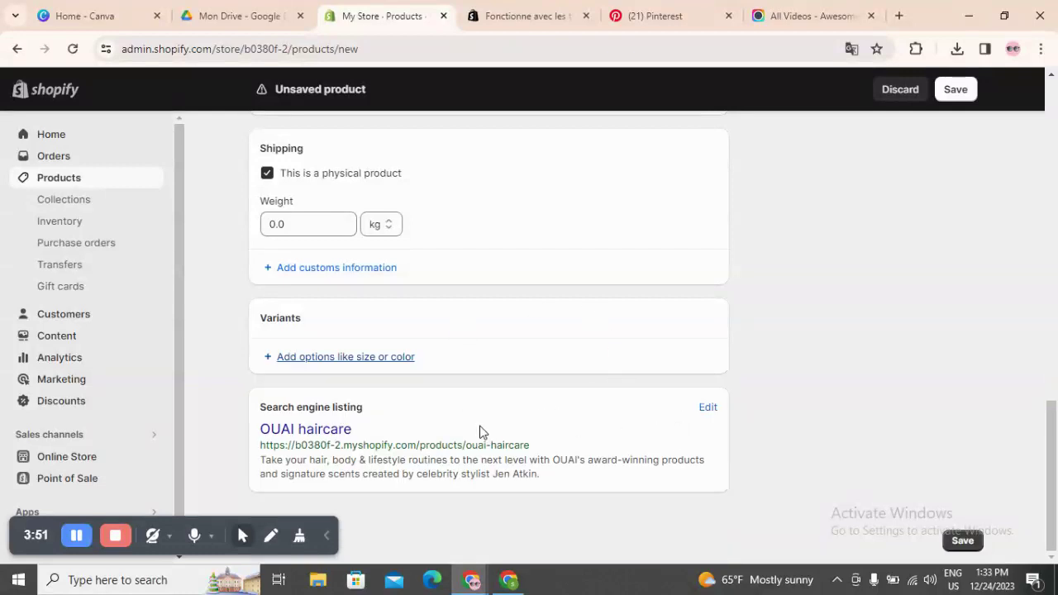
pyautogui.scroll(2, 810, 434)
pyautogui.scroll(-2, 661, 438)
# Step: Accept the suggested Hair Care category for the product
pyautogui.scroll(10, 754, 434)
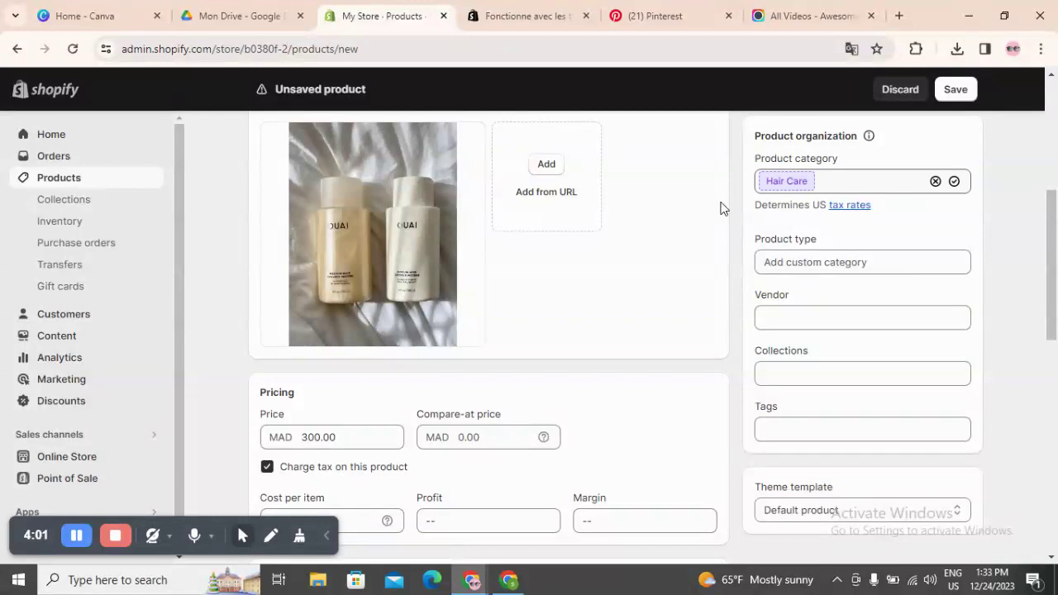
pyautogui.scroll(1, 748, 190)
pyautogui.scroll(-2, 751, 208)
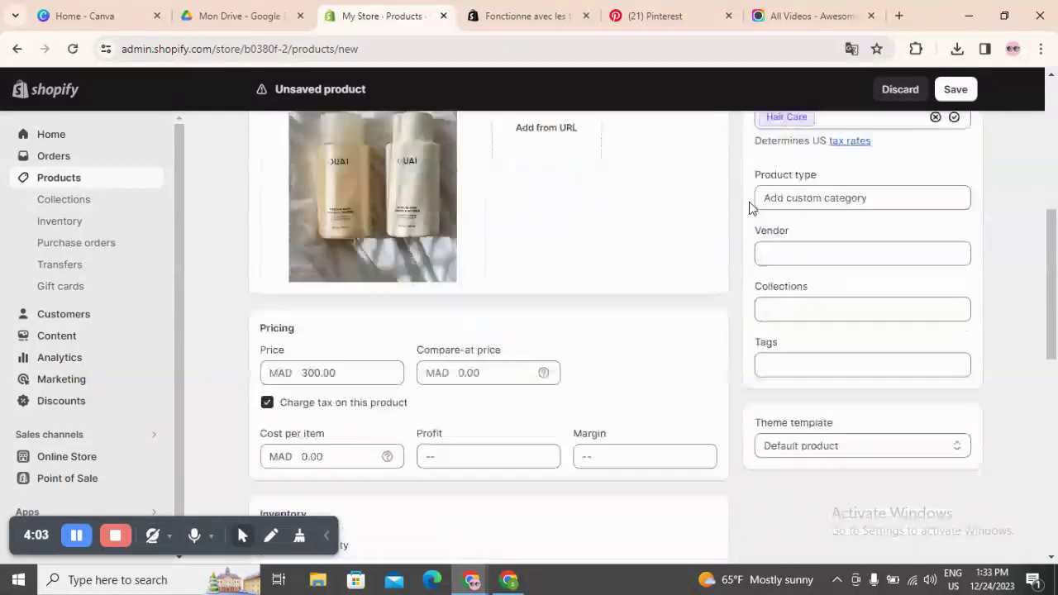
pyautogui.scroll(2, 750, 208)
pyautogui.click(770, 179)
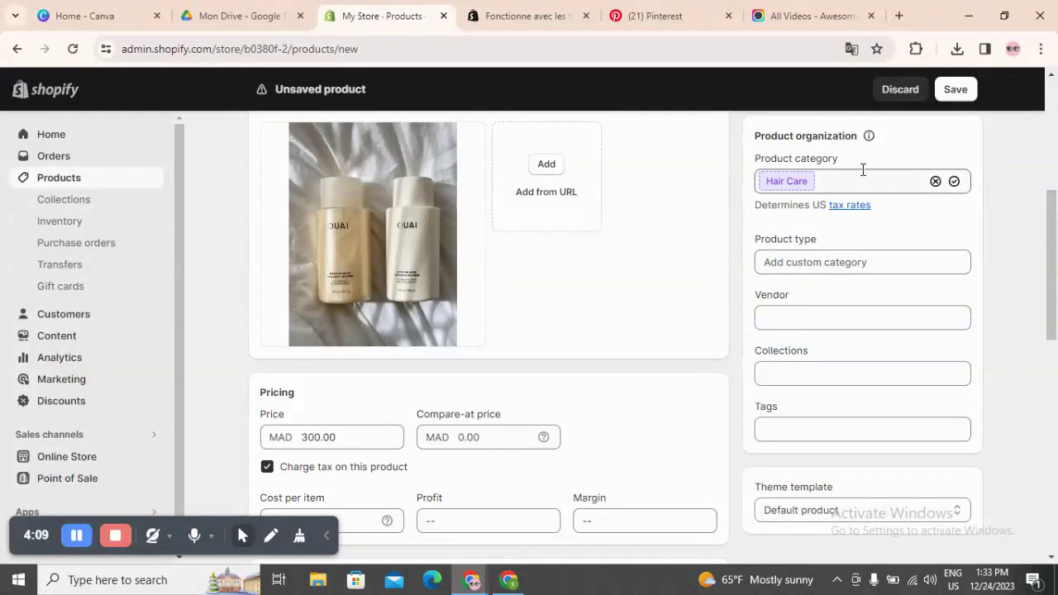
pyautogui.click(955, 183)
pyautogui.click(955, 182)
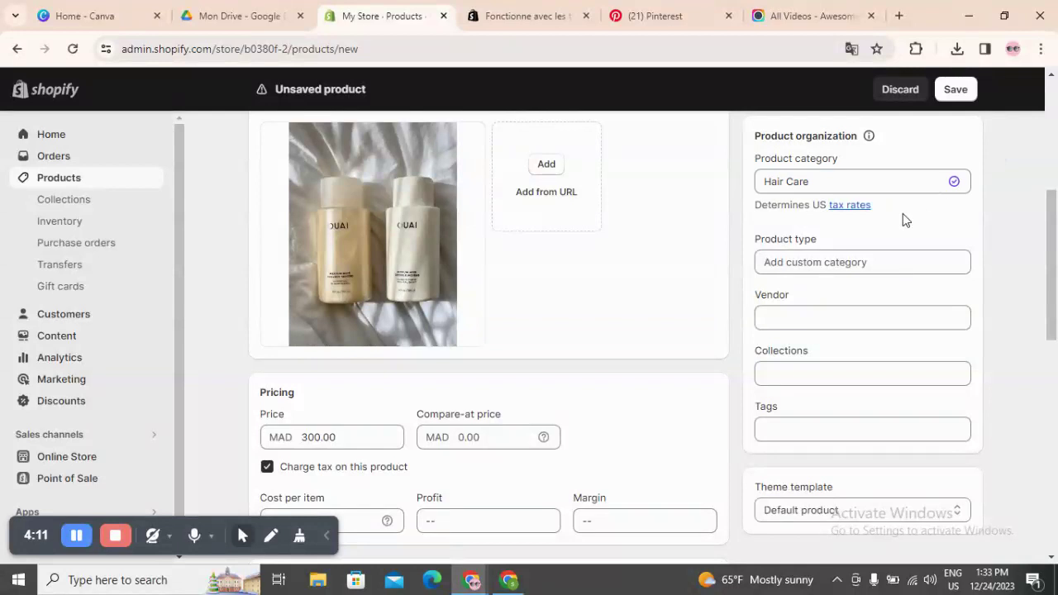
# Step: Set the product's vendor to My Store, leaving the product type empty
pyautogui.click(784, 263)
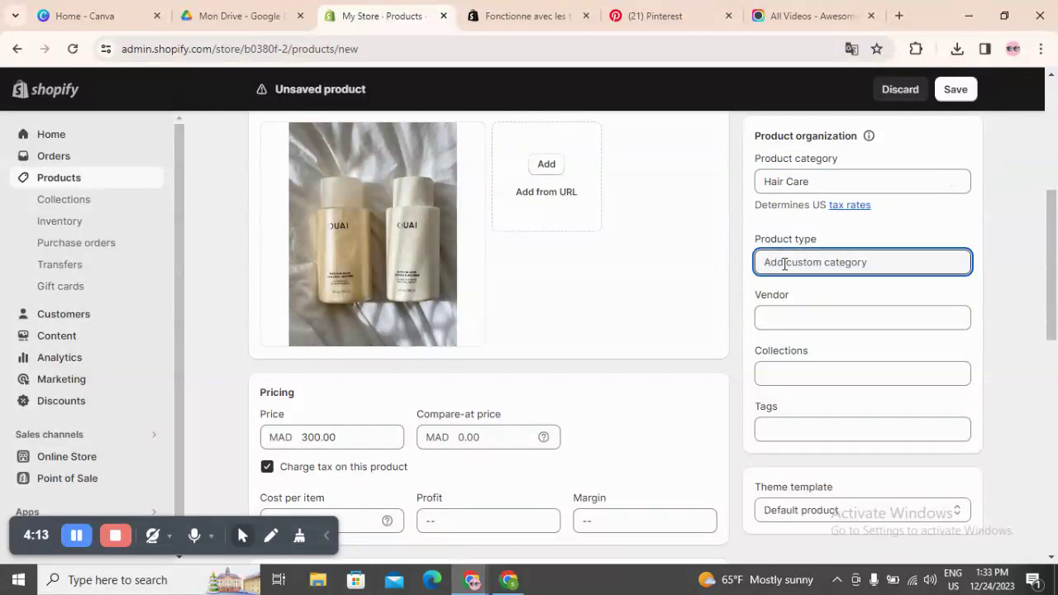
pyautogui.click(804, 317)
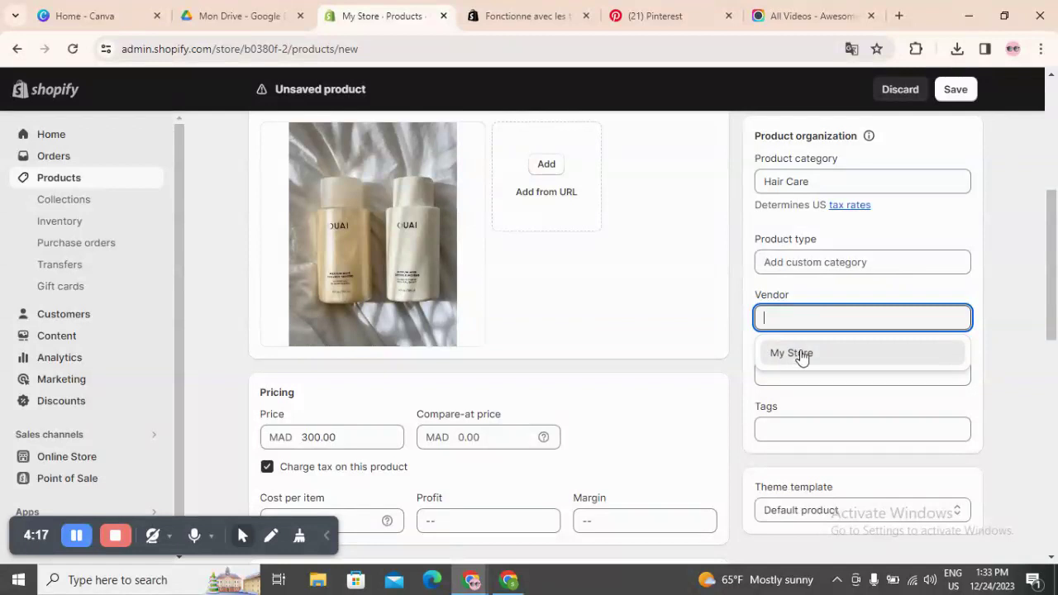
pyautogui.click(801, 354)
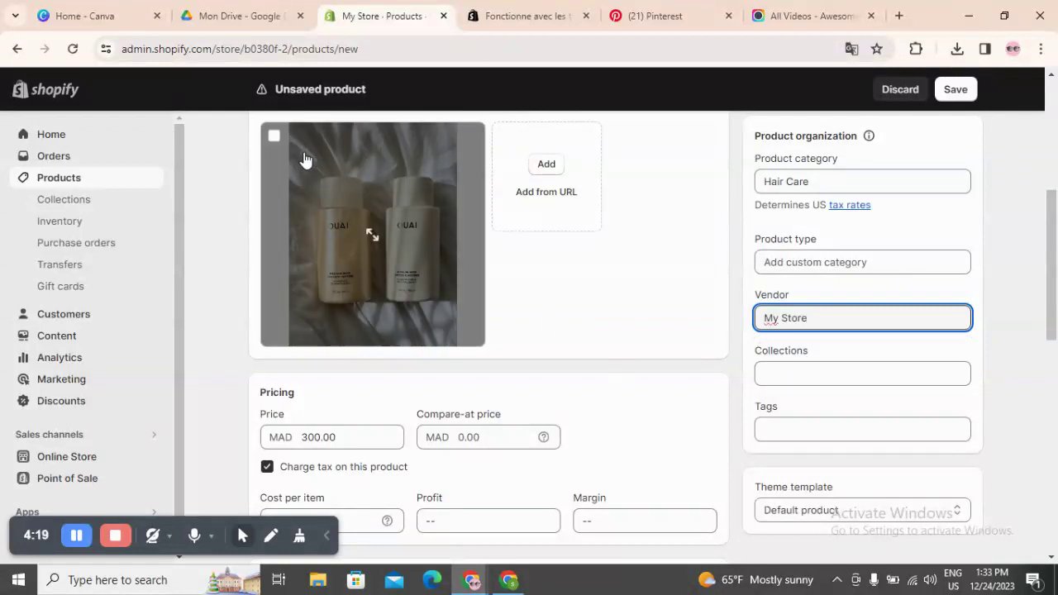
# Step: Add the product to the Home page collection and save the new product
pyautogui.click(849, 373)
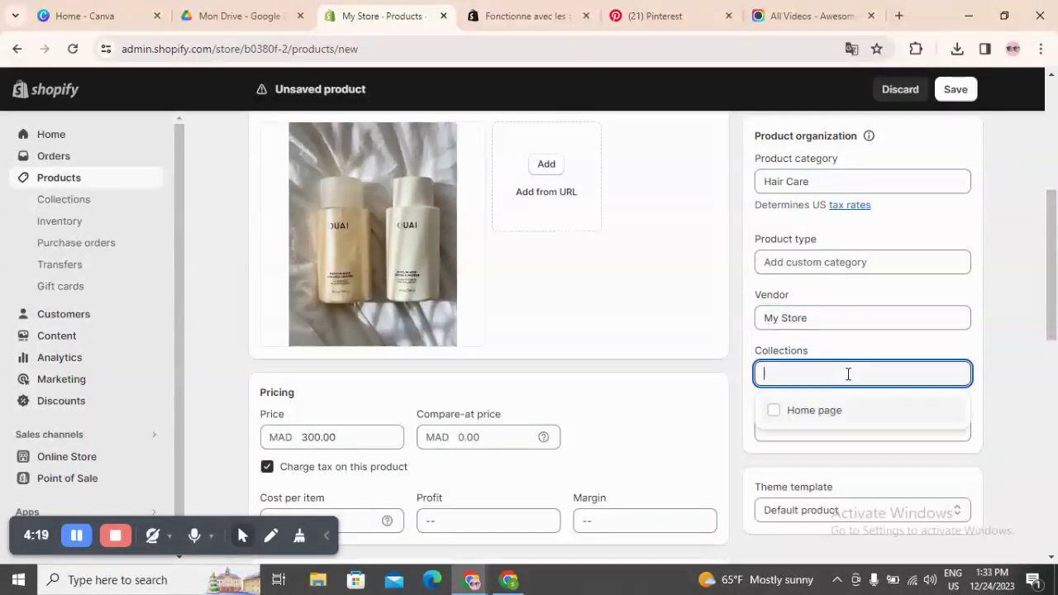
pyautogui.click(801, 411)
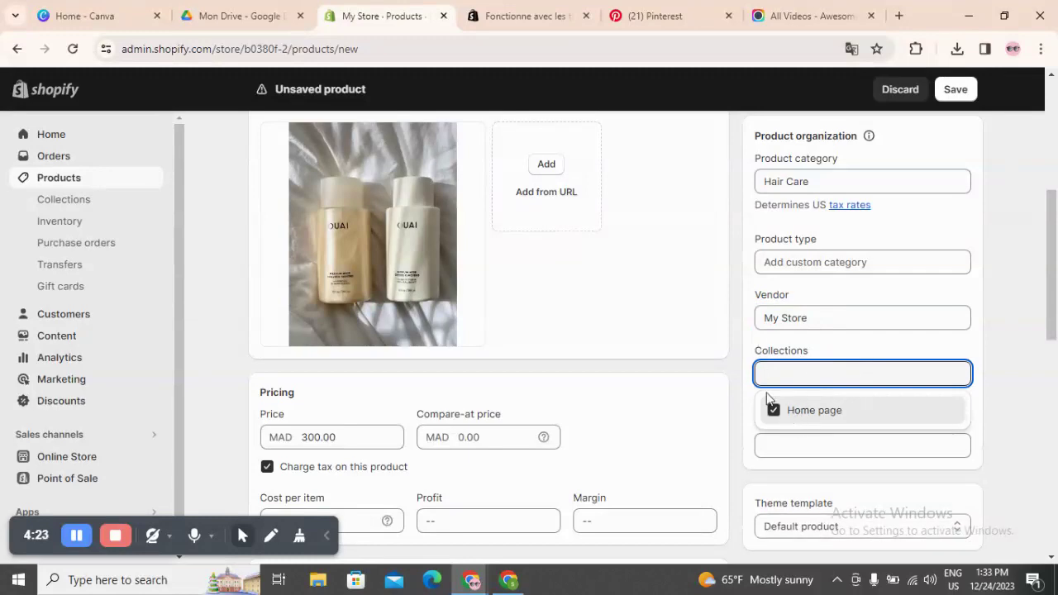
pyautogui.click(799, 447)
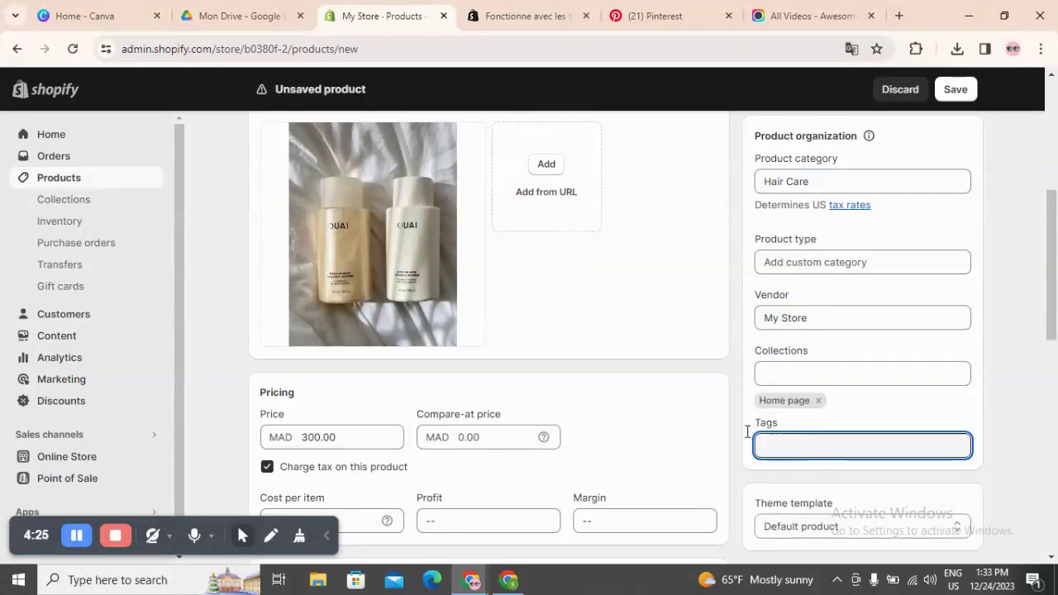
pyautogui.scroll(5, 747, 431)
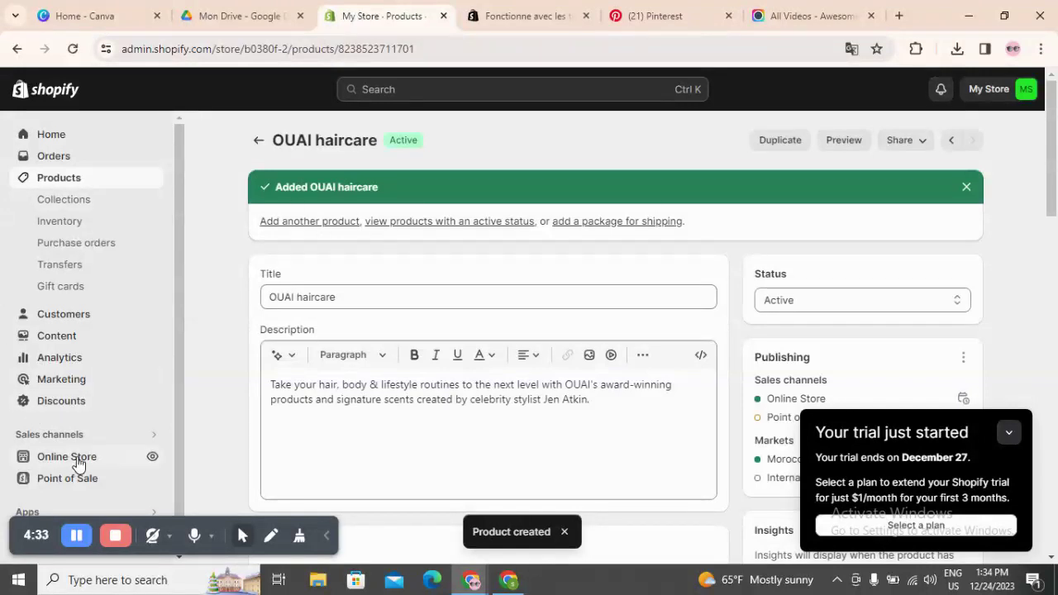
# Step: Open the online store's current Craft theme for customization, collapsing the trial notice
pyautogui.click(83, 459)
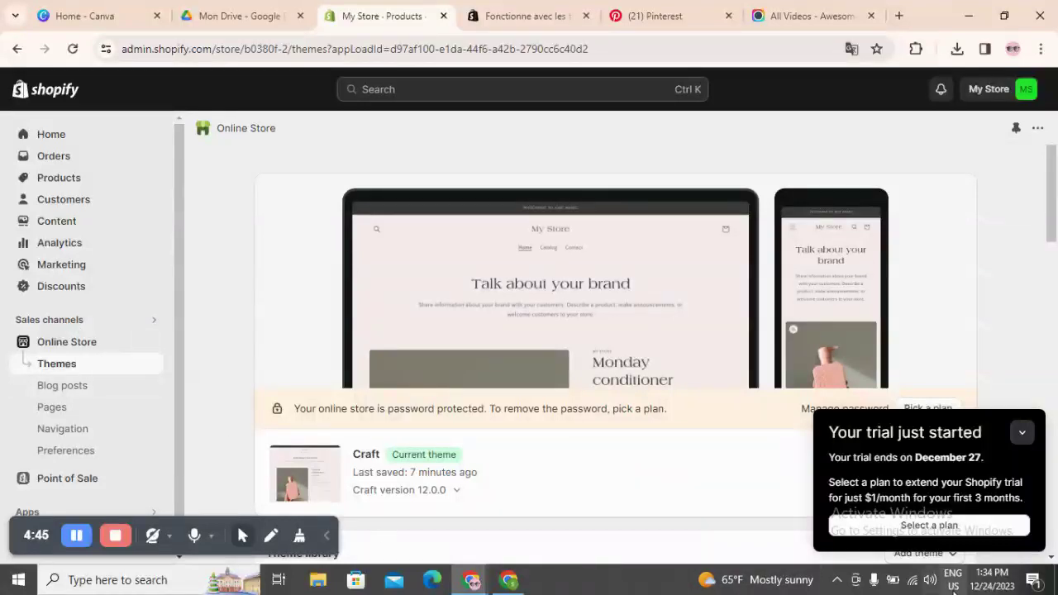
pyautogui.click(1040, 435)
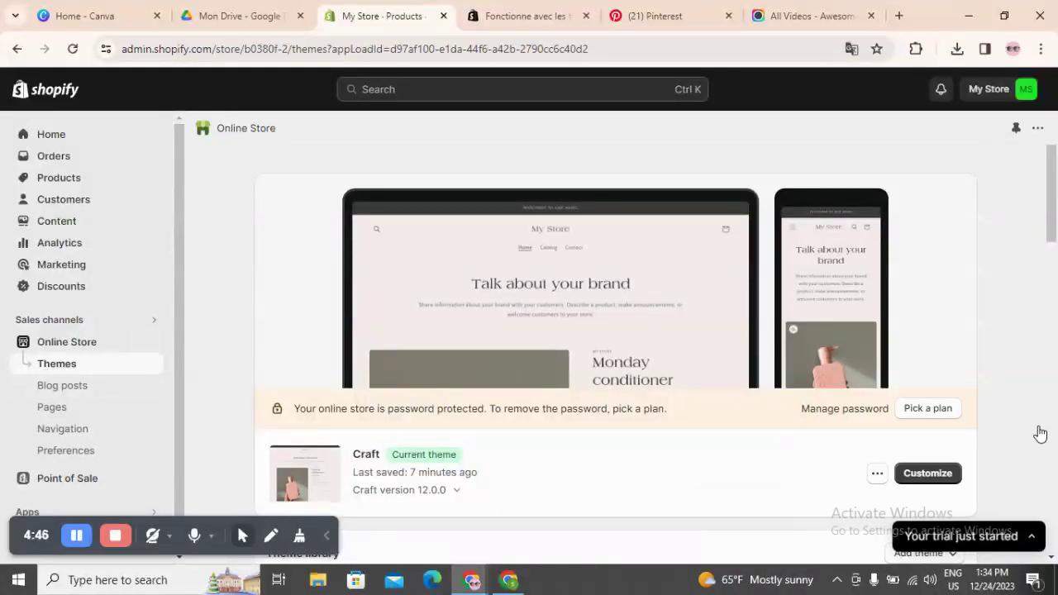
pyautogui.click(938, 474)
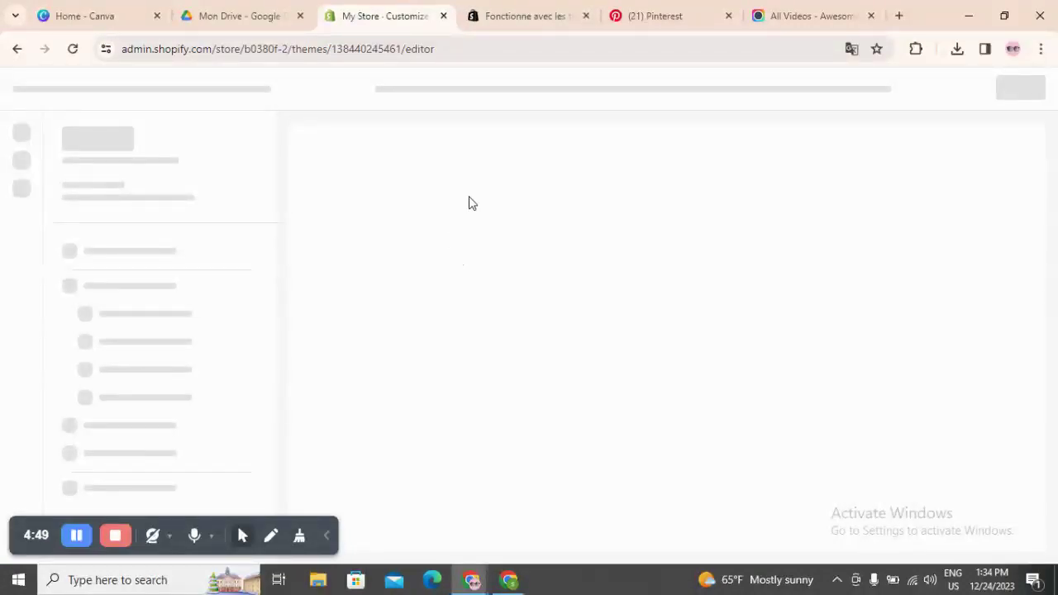
# Step: Examine the home page preview, including its brand text, featured product and featured collection
pyautogui.scroll(-8, 600, 365)
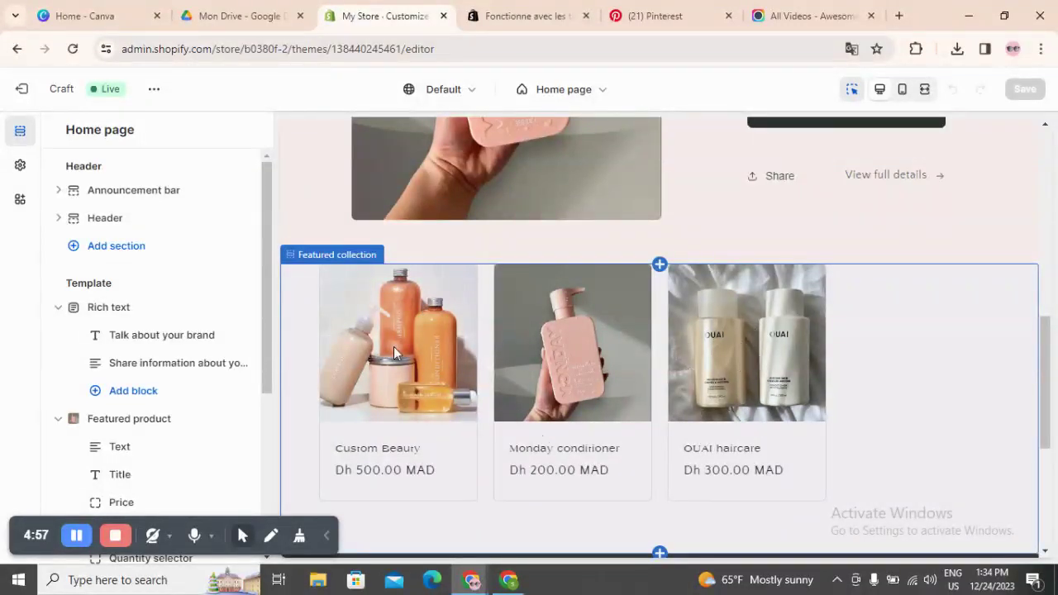
pyautogui.scroll(3, 605, 418)
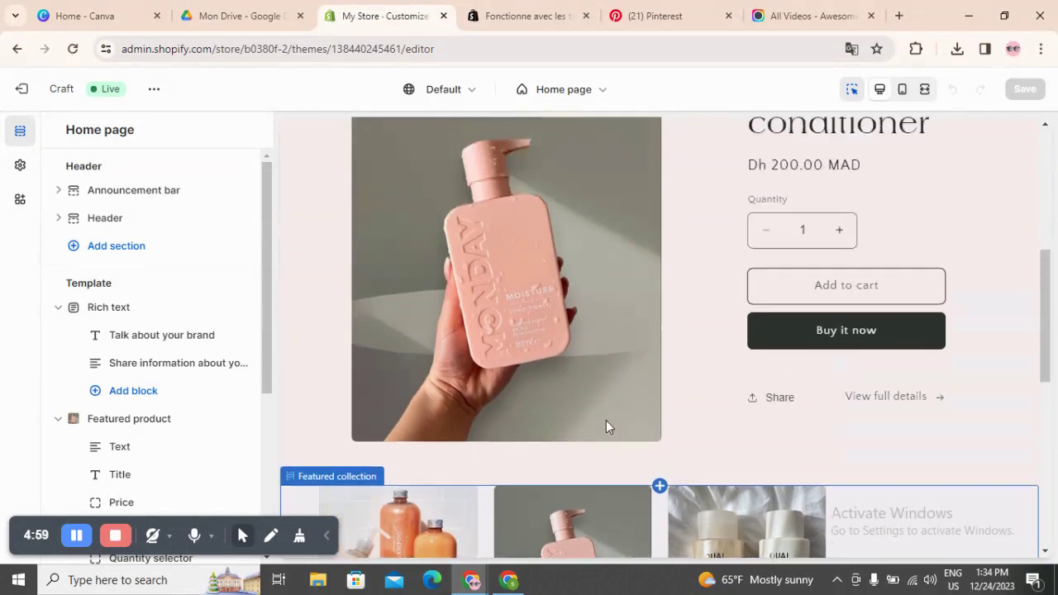
pyautogui.scroll(2, 683, 409)
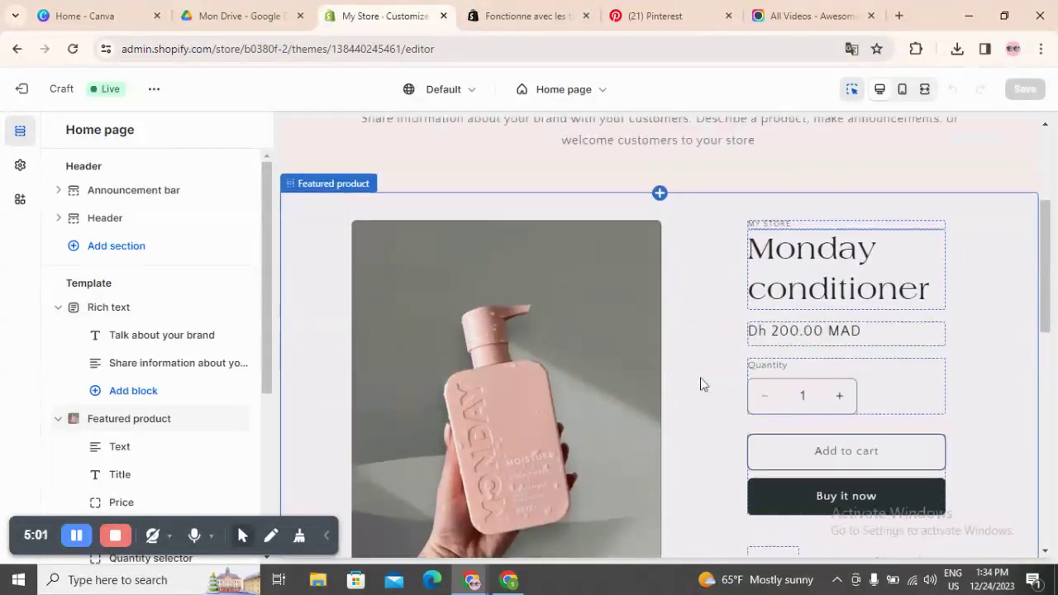
pyautogui.scroll(-1, 702, 383)
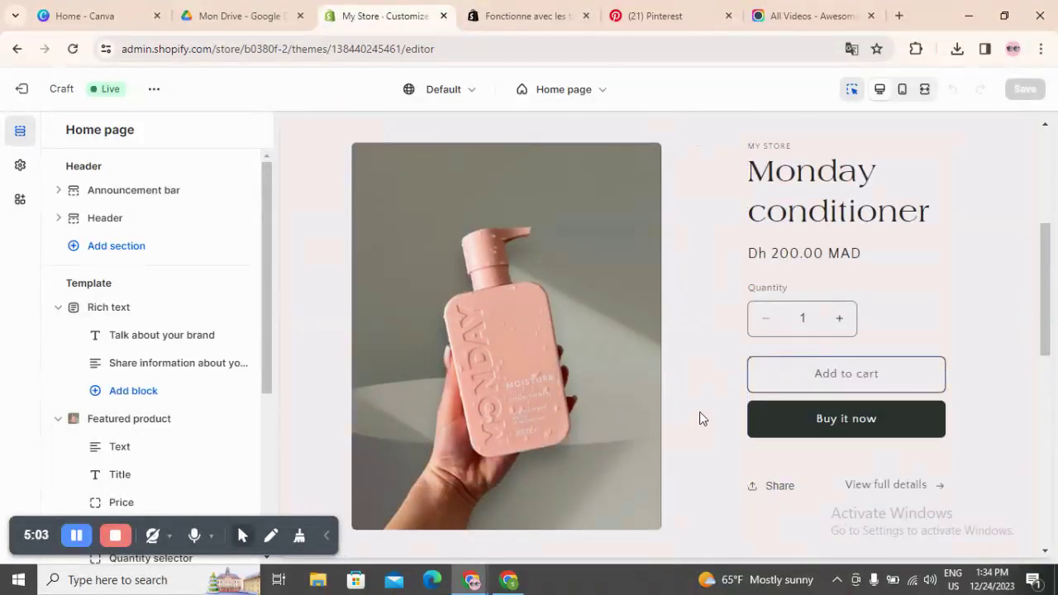
pyautogui.scroll(-10, 635, 426)
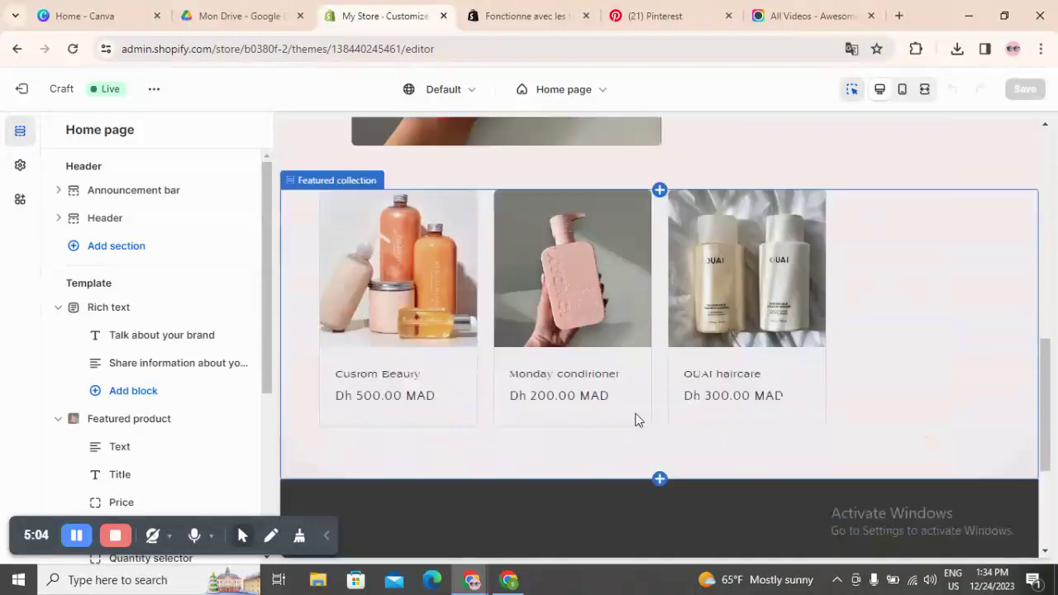
pyautogui.scroll(15, 633, 406)
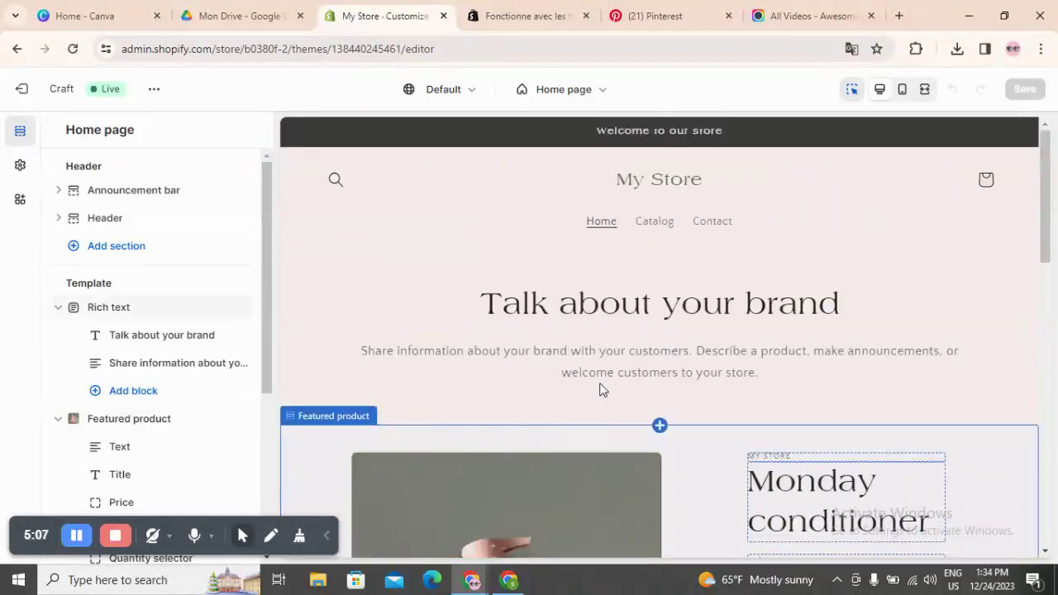
pyautogui.scroll(-2, 492, 478)
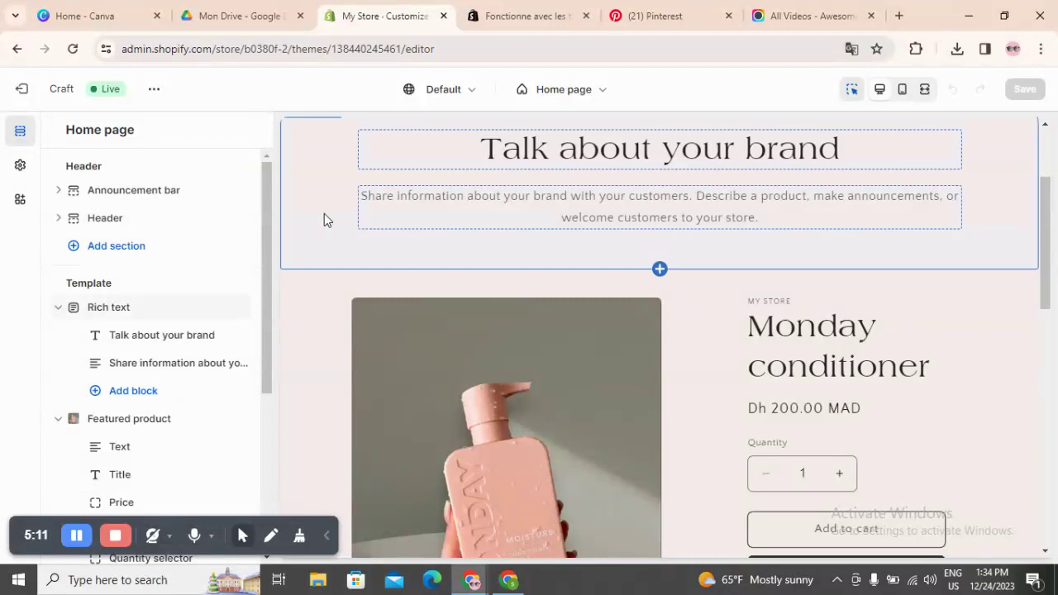
# Step: Review the home page's section list, from the header and rich text to the featured product's blocks and the footer
pyautogui.click(177, 319)
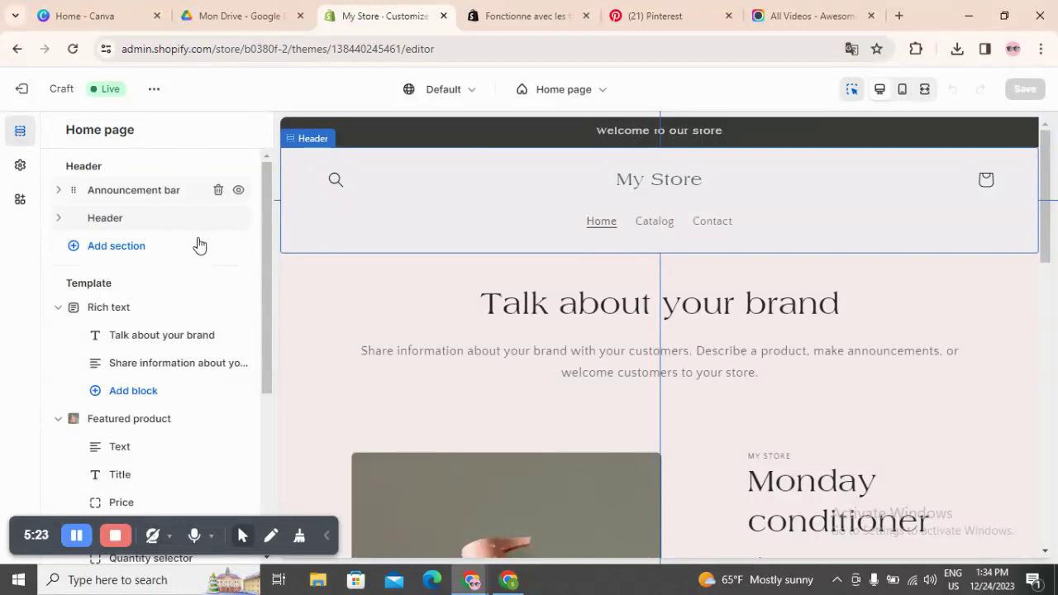
pyautogui.scroll(-1, 195, 241)
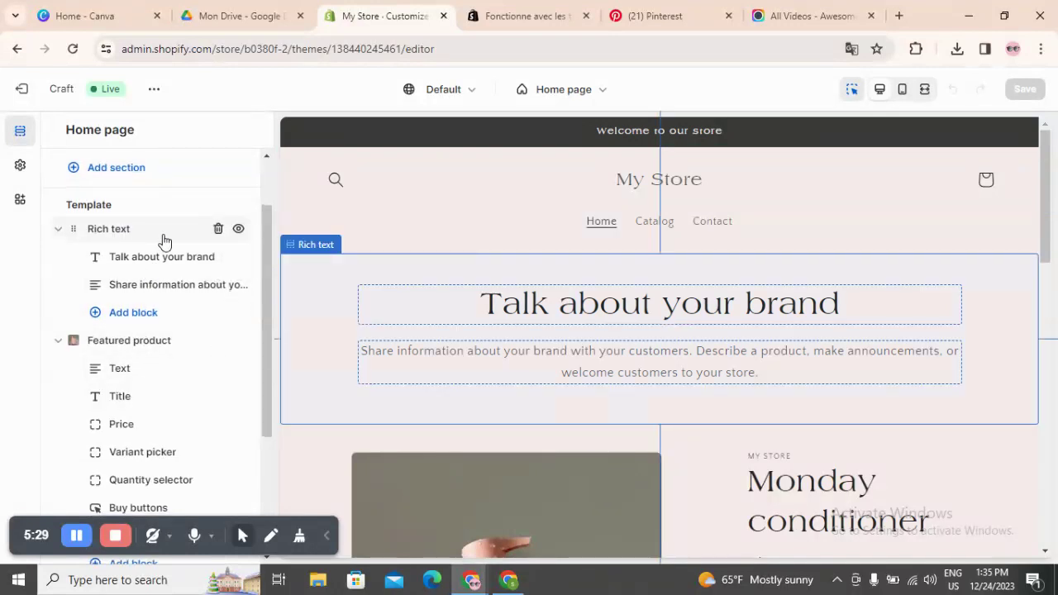
pyautogui.scroll(-1, 164, 239)
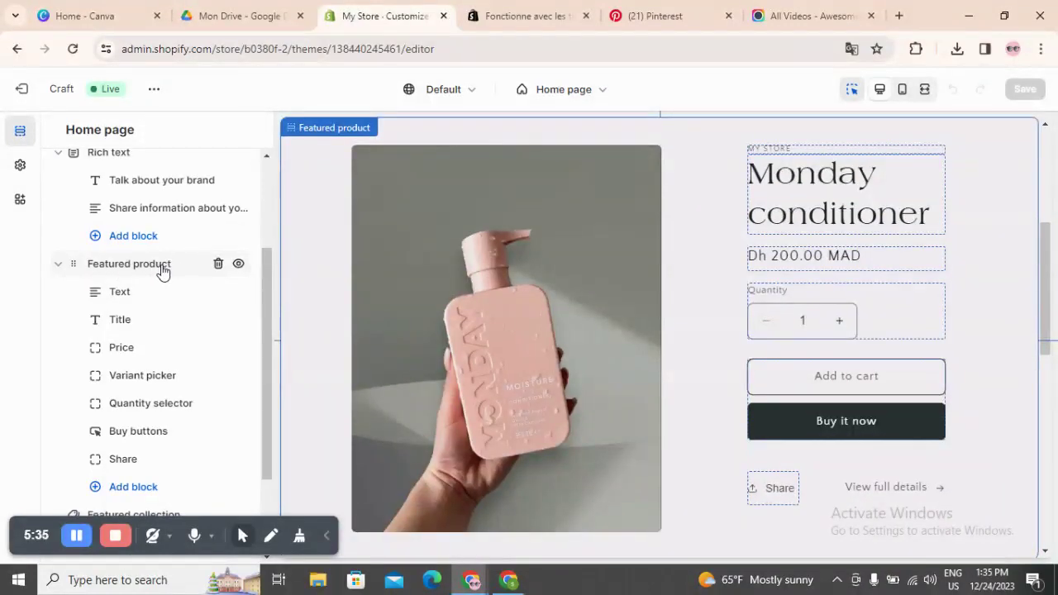
pyautogui.scroll(-1, 163, 273)
pyautogui.scroll(-2, 162, 268)
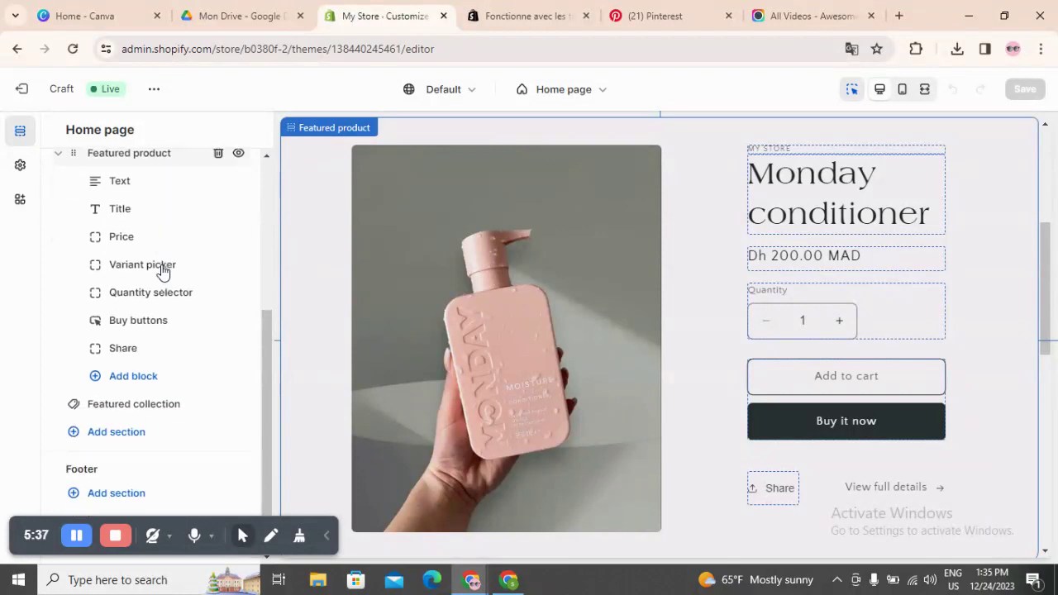
pyautogui.scroll(2, 168, 217)
pyautogui.scroll(-1, 161, 281)
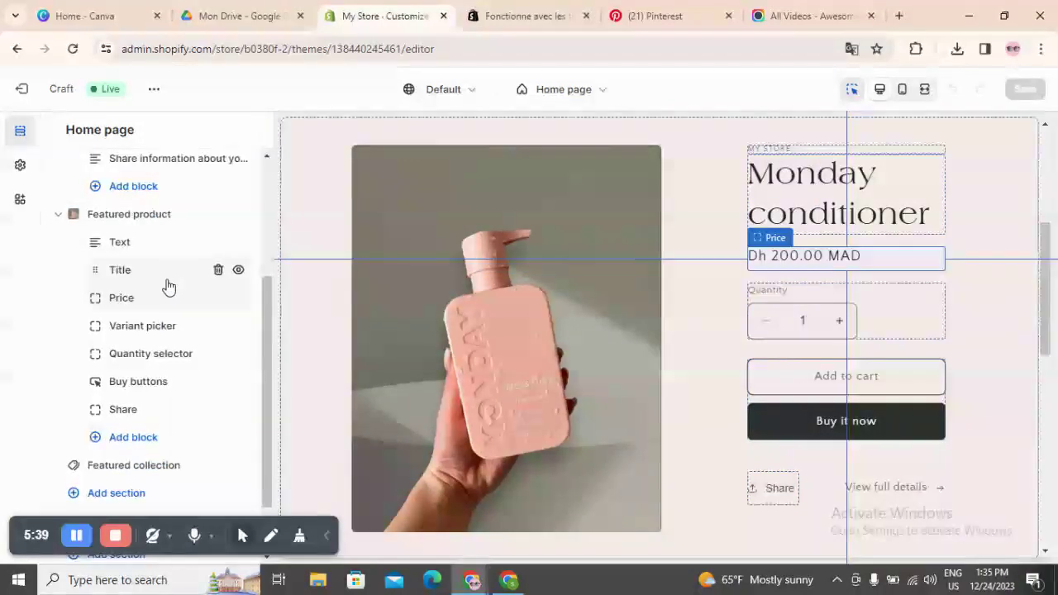